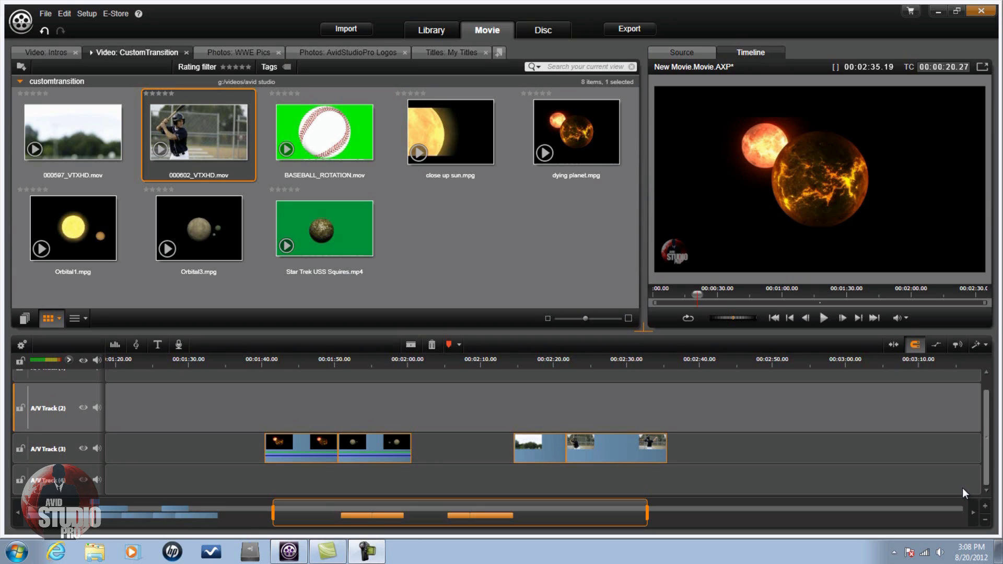
# Step: Preview the track 3 planet and baseball clips, then place Star Trek USS Squires.mp4 on A/V Track (2)
pyautogui.click(297, 451)
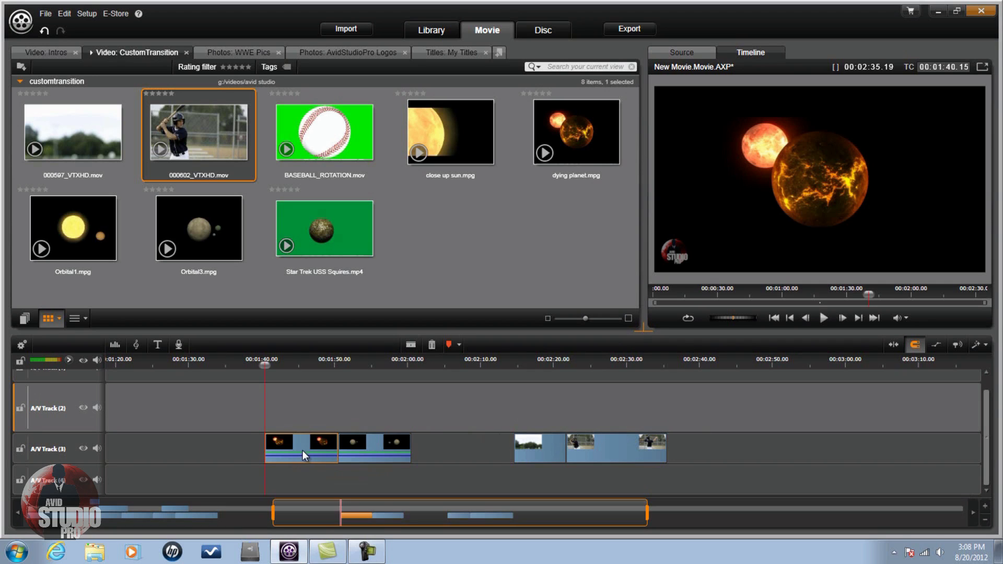
pyautogui.click(373, 447)
pyautogui.click(306, 447)
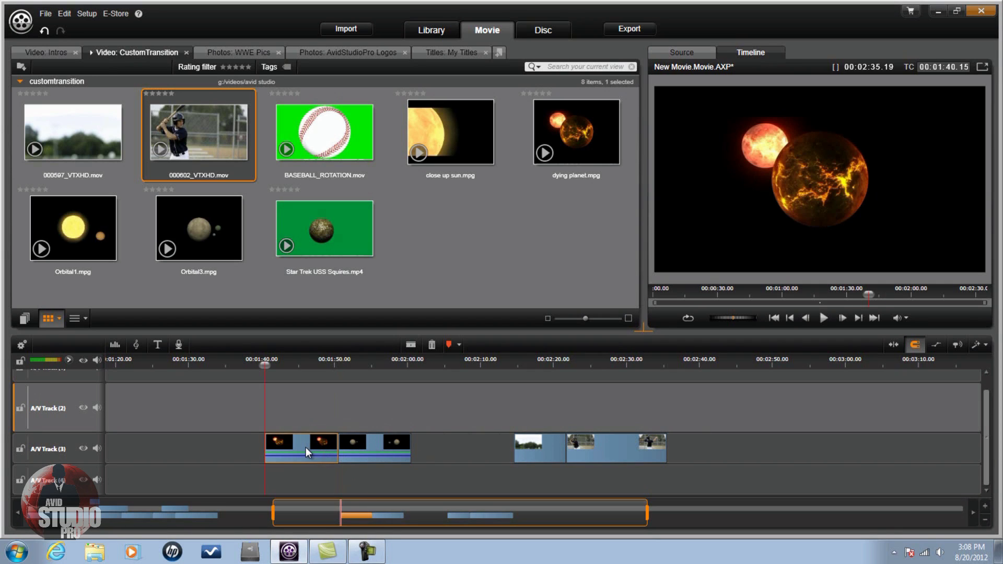
pyautogui.click(374, 449)
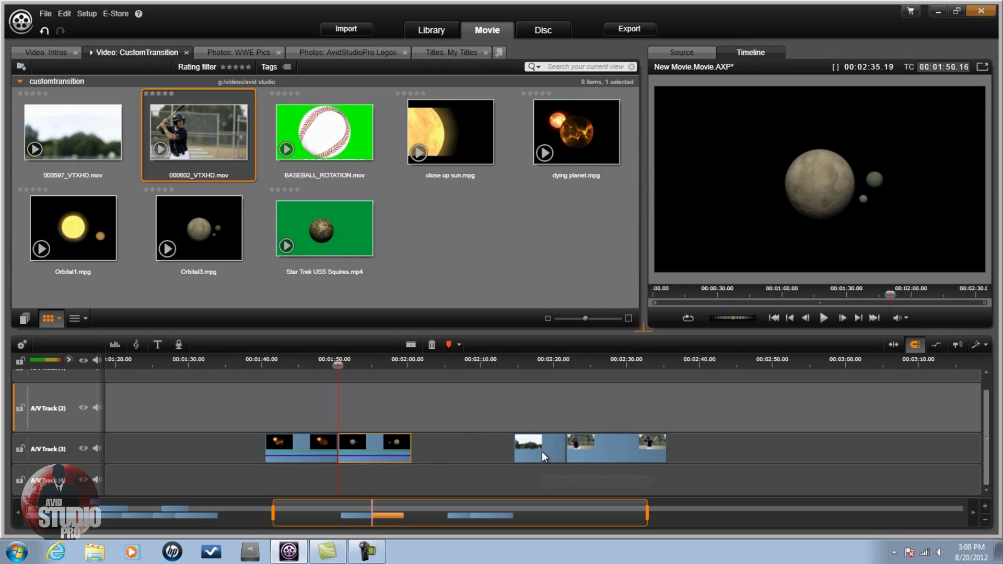
pyautogui.click(602, 444)
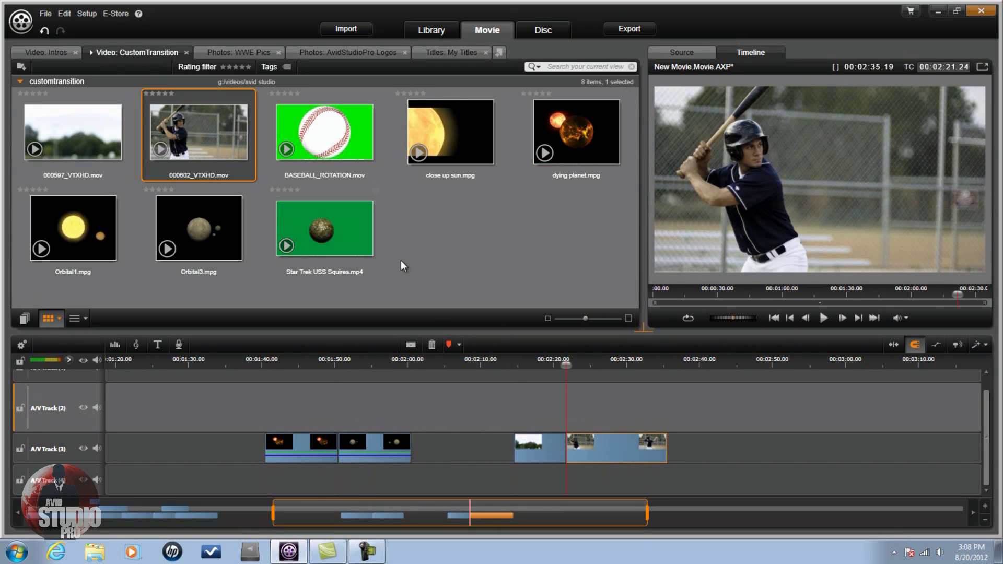
pyautogui.moveTo(341, 241); pyautogui.dragTo(279, 397)
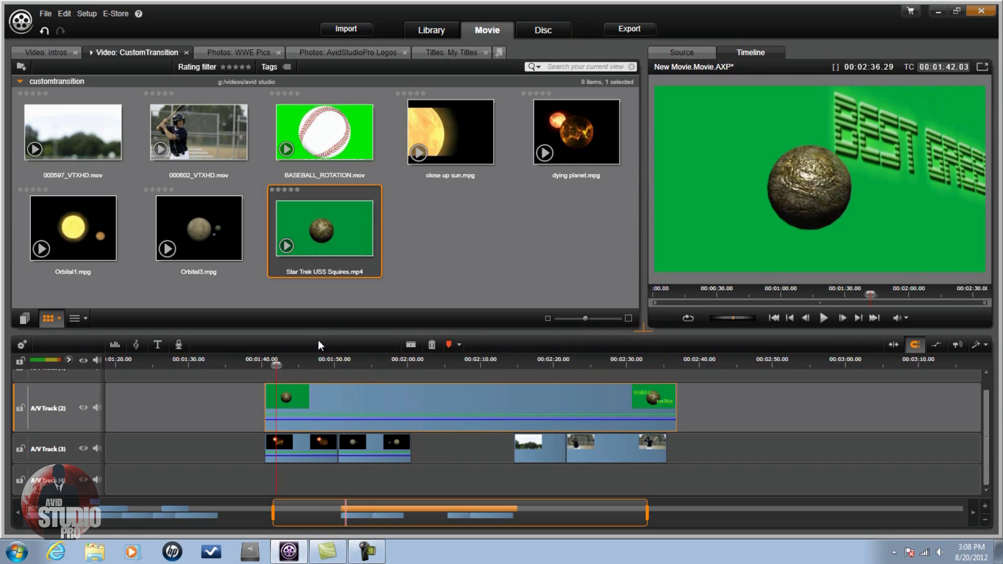
# Step: Split the Star Trek clip on track 2 at about 1:52 and again near 2:02
pyautogui.moveTo(277, 365); pyautogui.dragTo(349, 377)
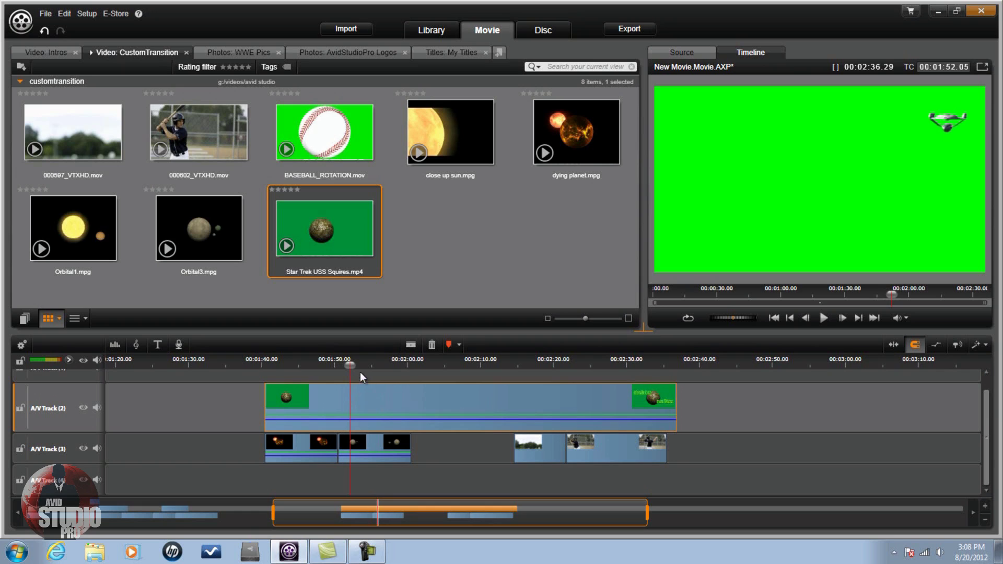
pyautogui.click(410, 346)
pyautogui.moveTo(349, 365); pyautogui.dragTo(423, 386)
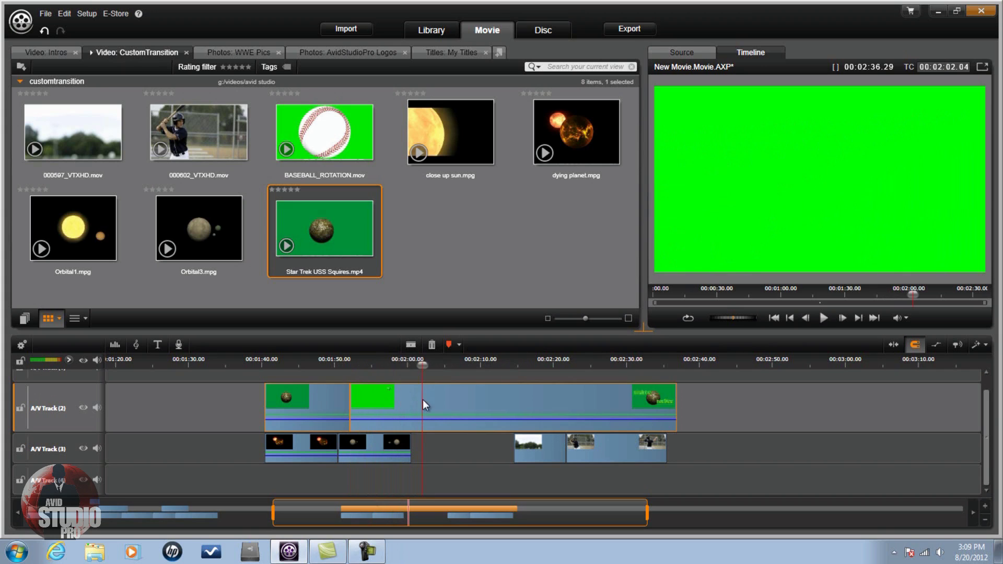
pyautogui.click(411, 346)
# Step: Delete the trailing and leading pieces, keeping only the 1:52–2:02 ship section
pyautogui.click(469, 399)
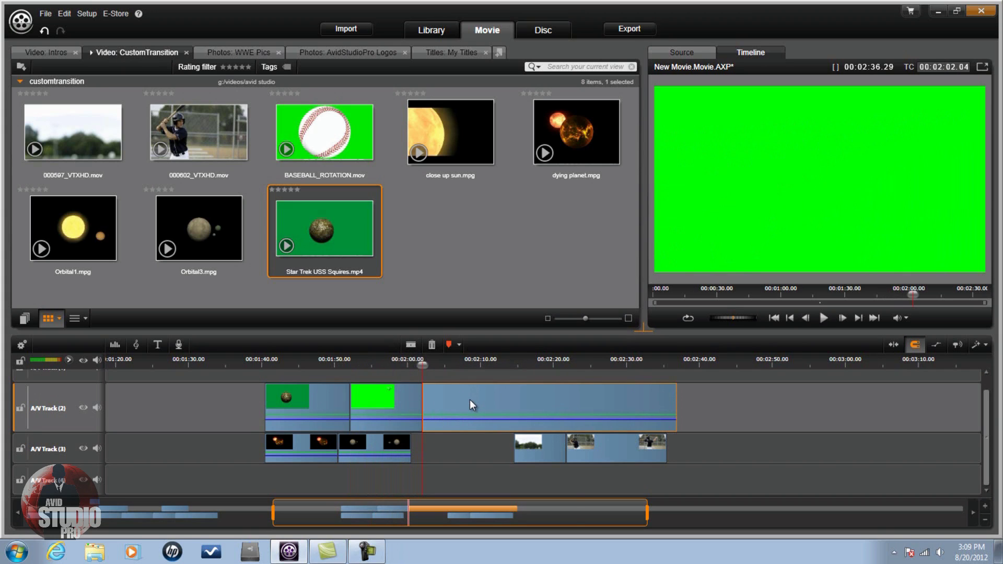
pyautogui.rightClick(469, 399)
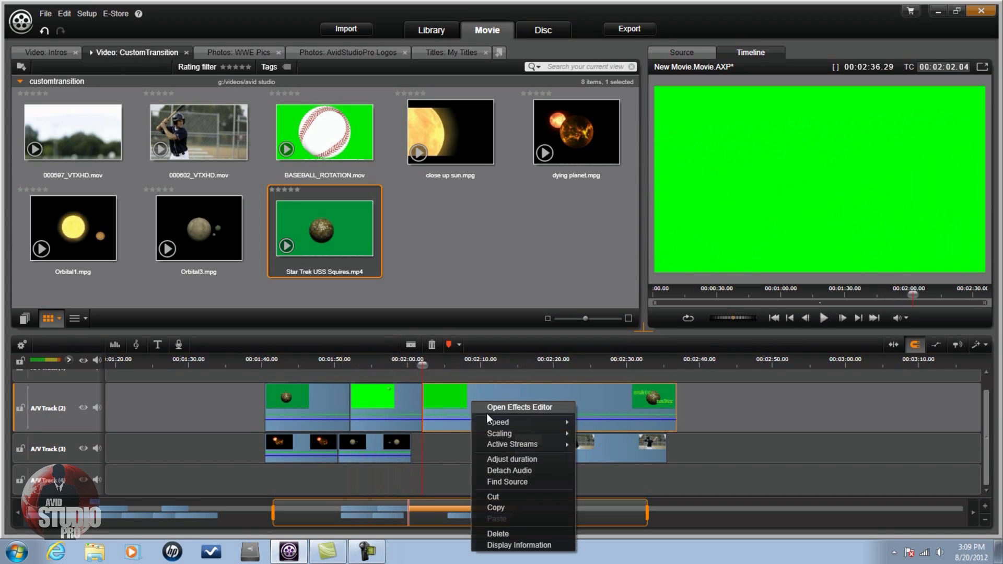
pyautogui.click(493, 529)
pyautogui.click(316, 403)
pyautogui.rightClick(316, 403)
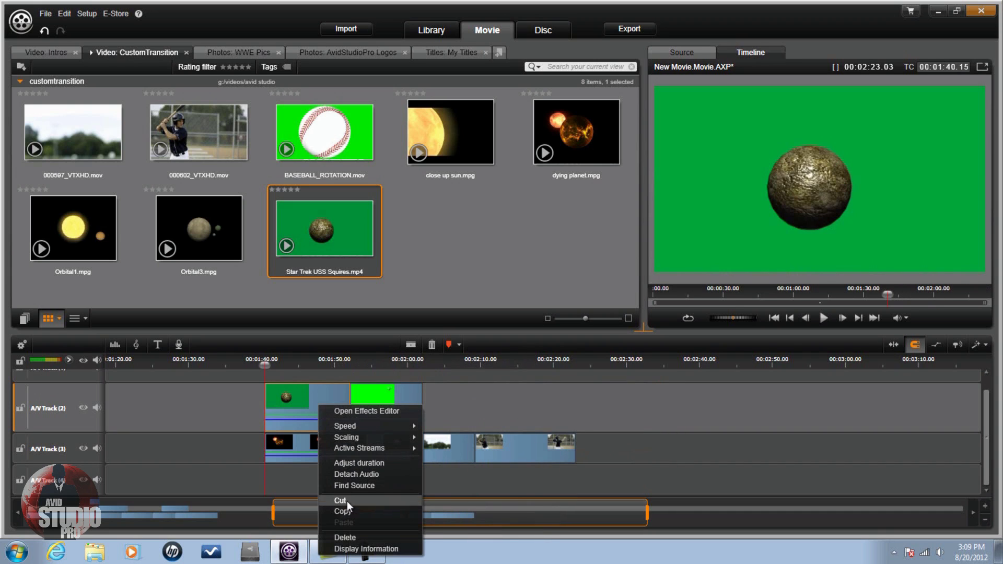
pyautogui.click(344, 537)
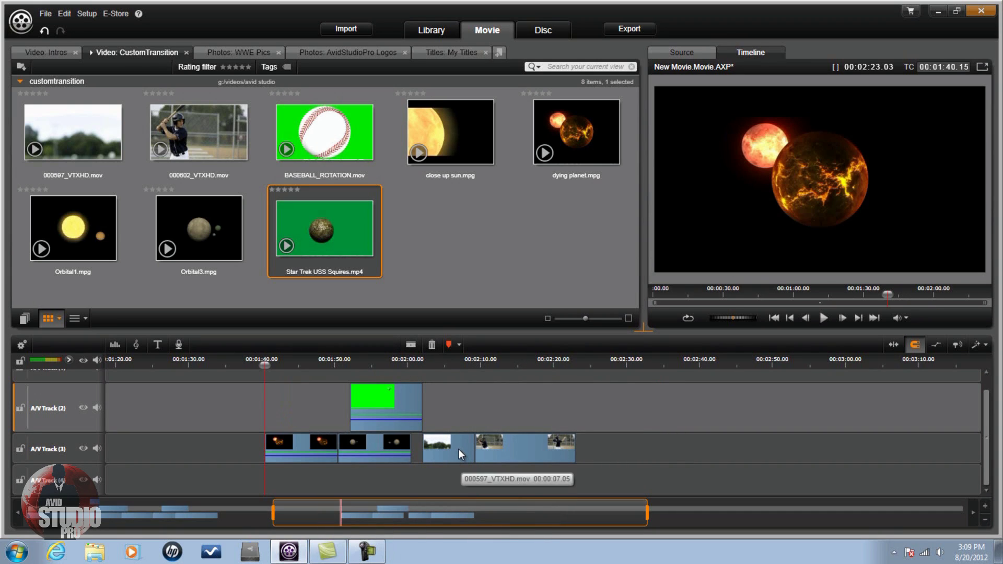
pyautogui.click(459, 450)
# Step: Delete the extra baseball copies on A/V Track (3) and move the remaining two to start around 2:24
pyautogui.moveTo(459, 449); pyautogui.dragTo(578, 453)
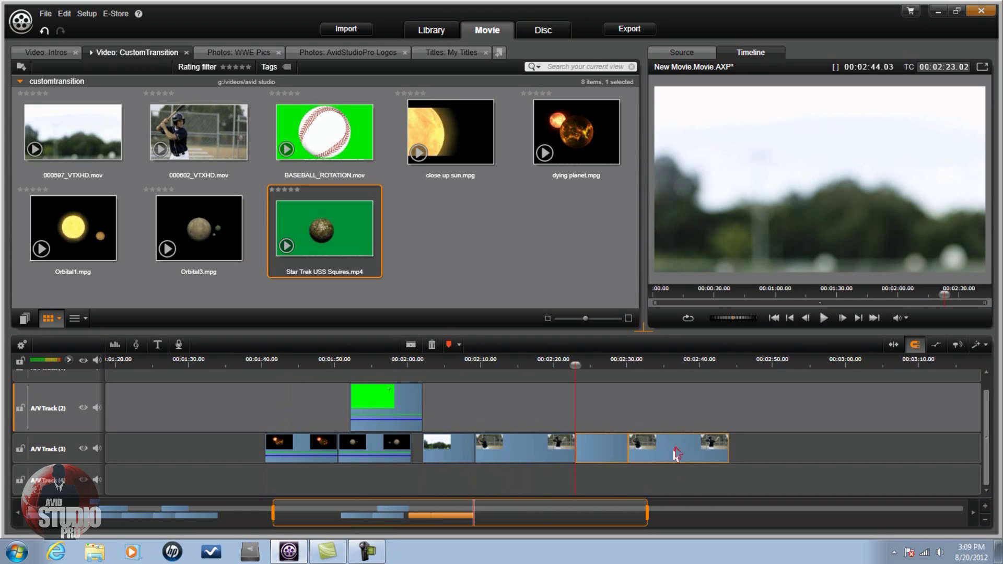
pyautogui.click(522, 448)
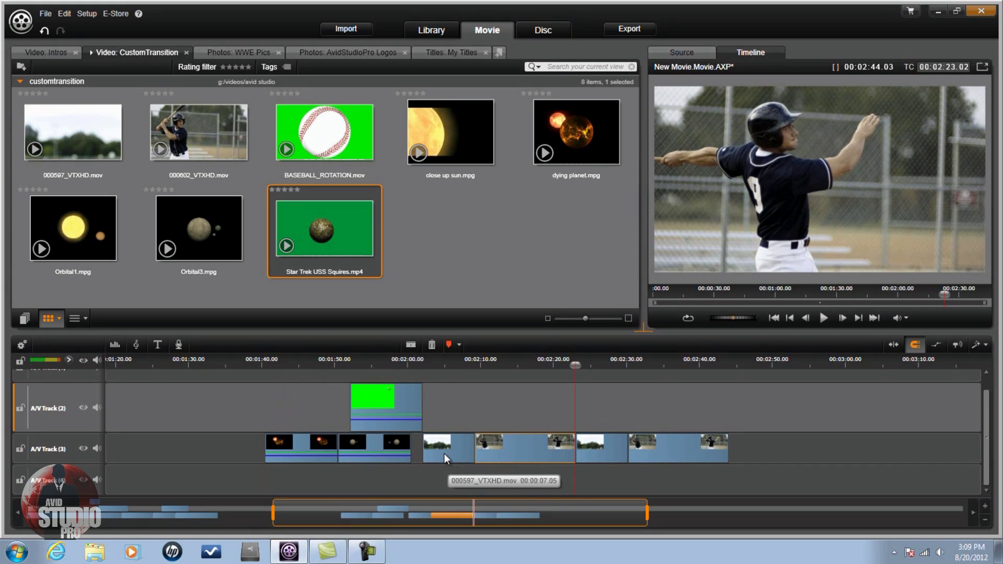
pyautogui.rightClick(444, 453)
pyautogui.click(491, 432)
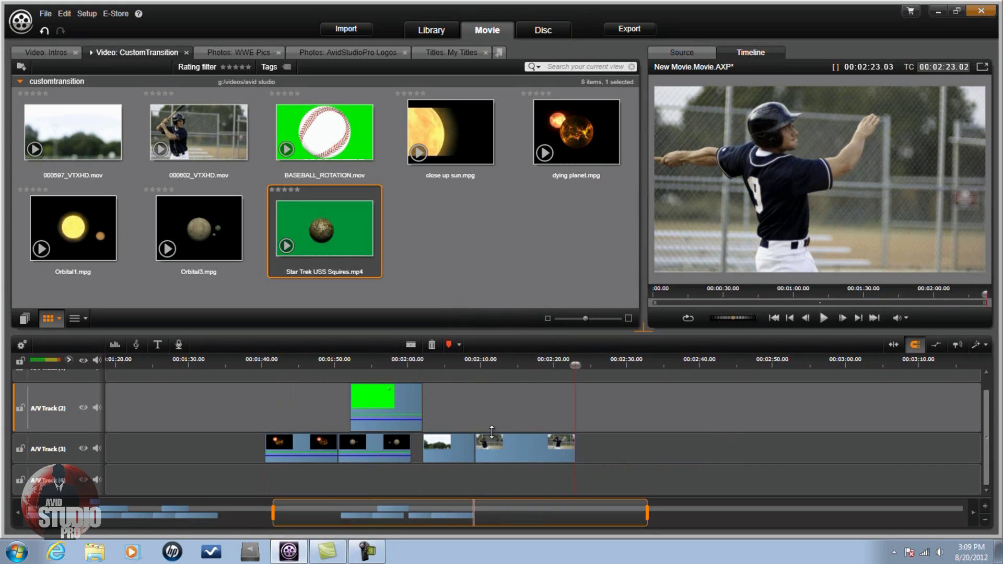
pyautogui.click(453, 442)
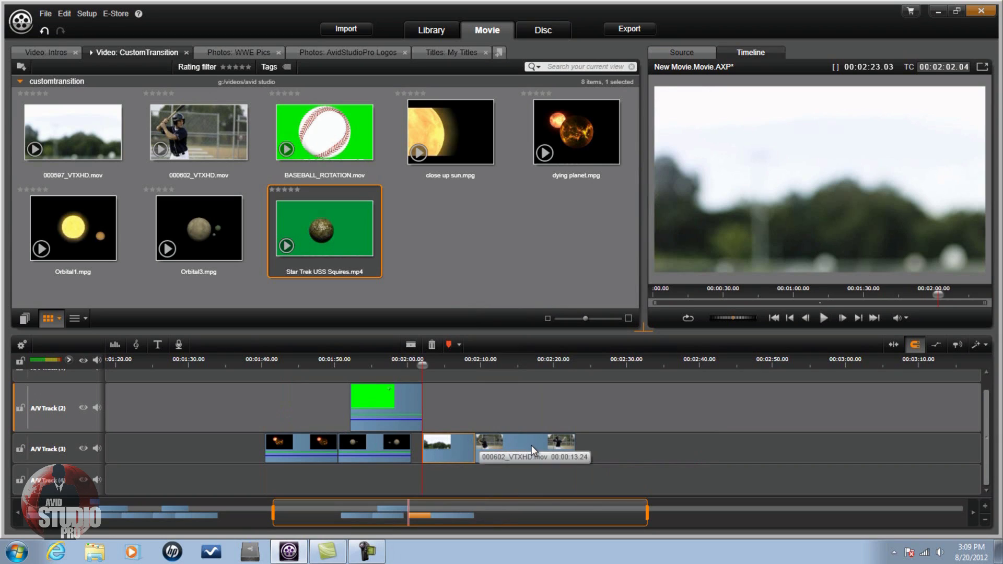
pyautogui.moveTo(531, 445); pyautogui.dragTo(654, 443)
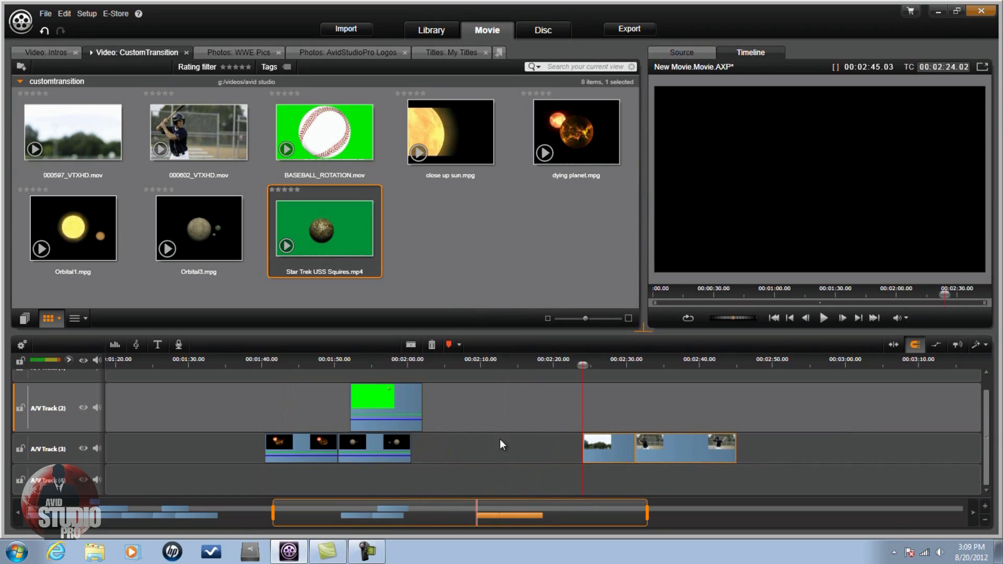
pyautogui.click(403, 406)
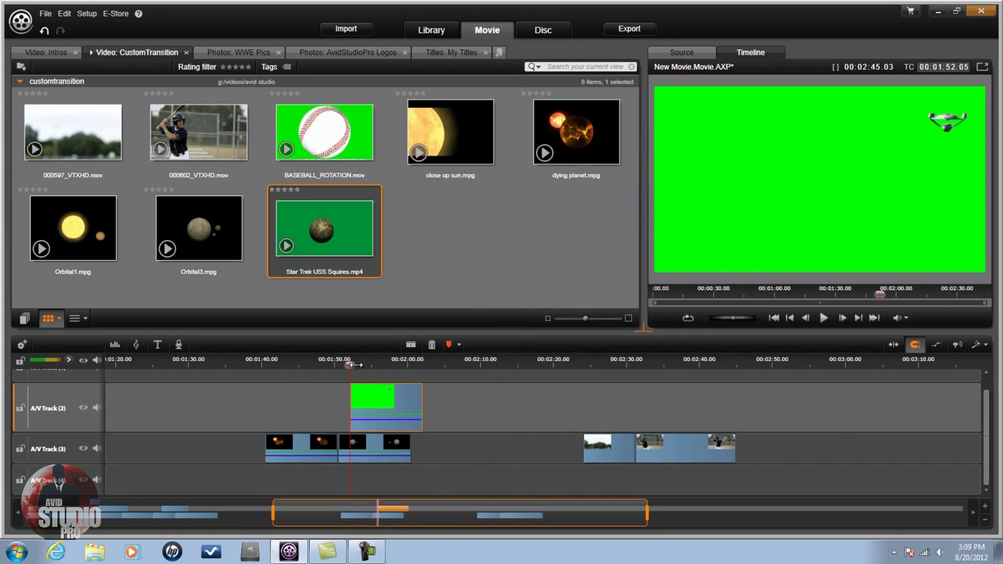
# Step: Slide the Star Trek clip earlier to about 1:43–1:53, spanning the 1:50 planet cut, and check it
pyautogui.moveTo(347, 364); pyautogui.dragTo(407, 376)
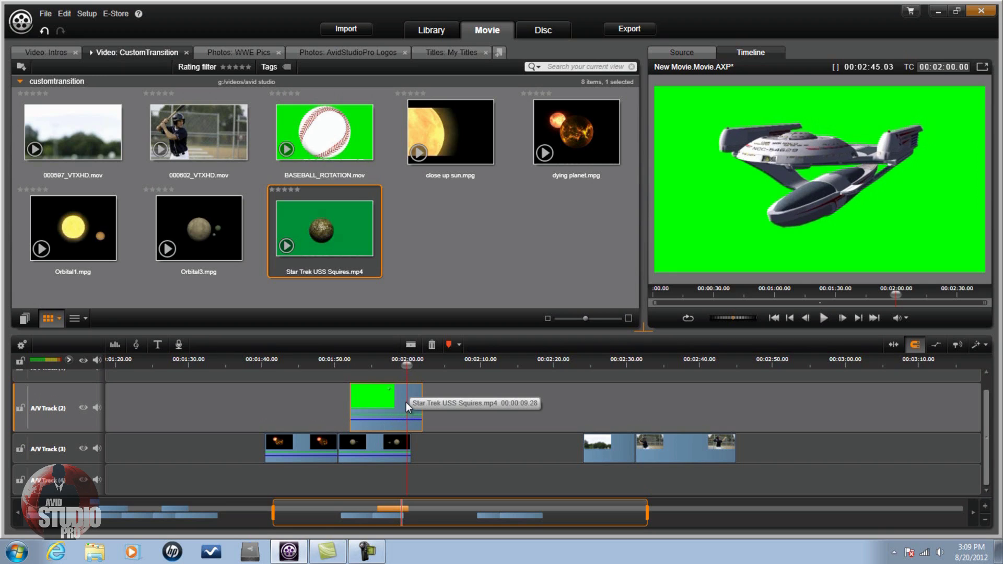
pyautogui.moveTo(406, 402); pyautogui.dragTo(338, 409)
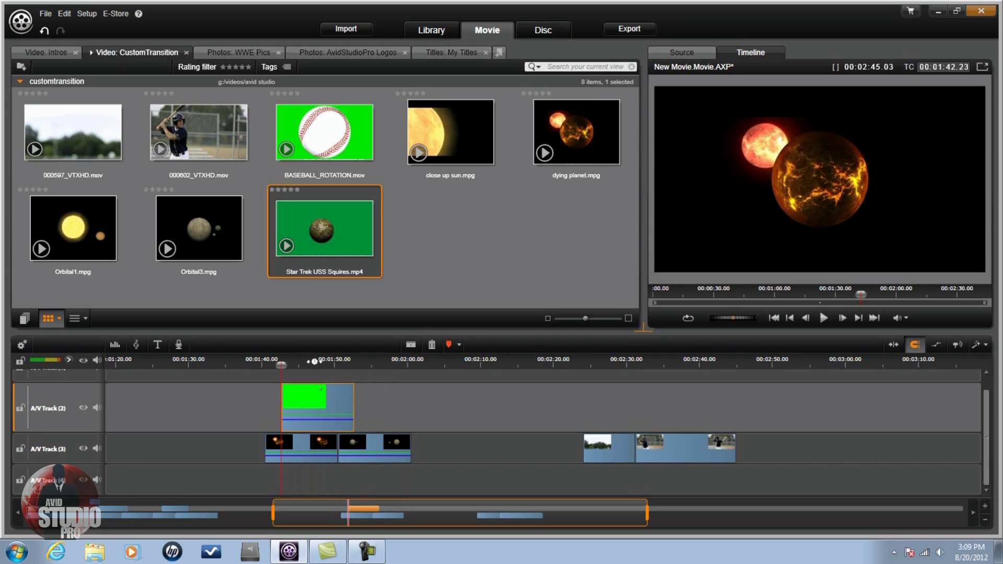
pyautogui.moveTo(282, 365); pyautogui.dragTo(323, 365)
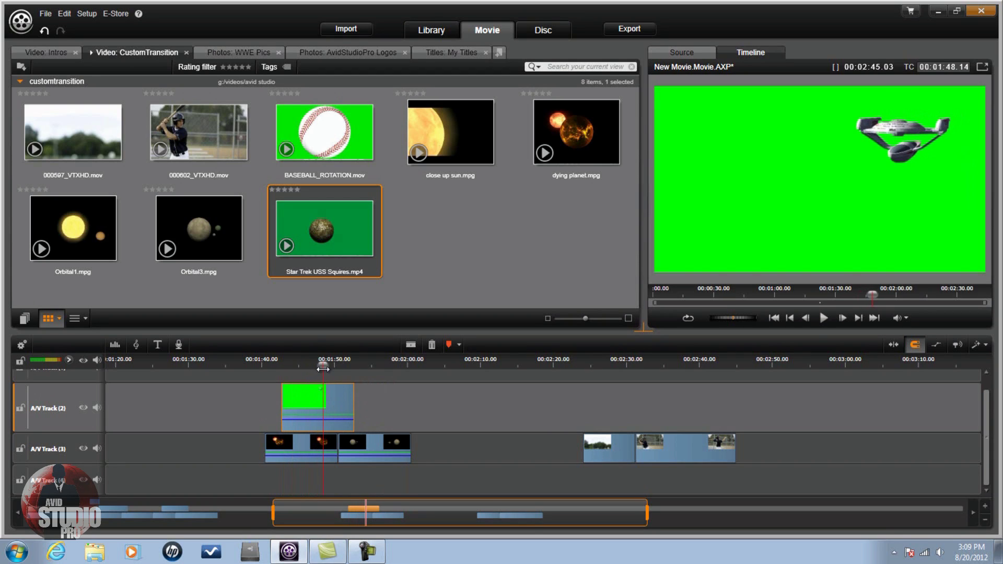
pyautogui.click(857, 318)
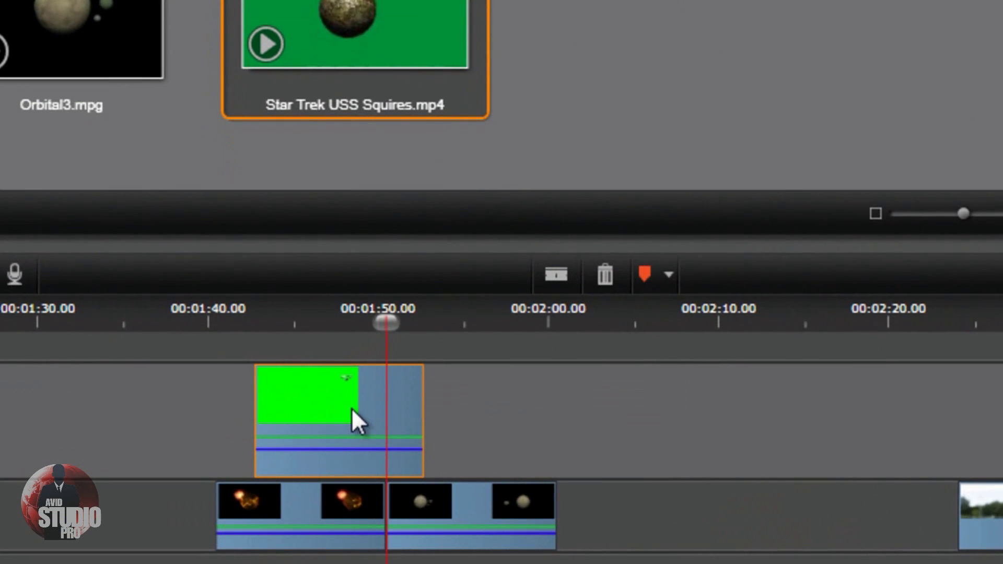
# Step: Apply StudioChromaKeyer to the Star Trek clip and set Solo to 'Shows Media and tracks below'
pyautogui.rightClick(351, 407)
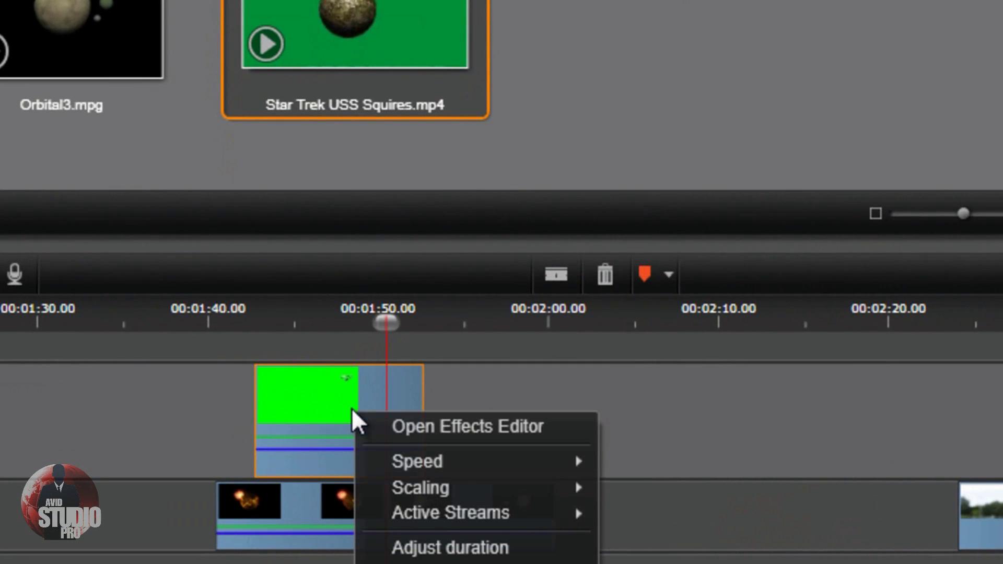
pyautogui.click(482, 426)
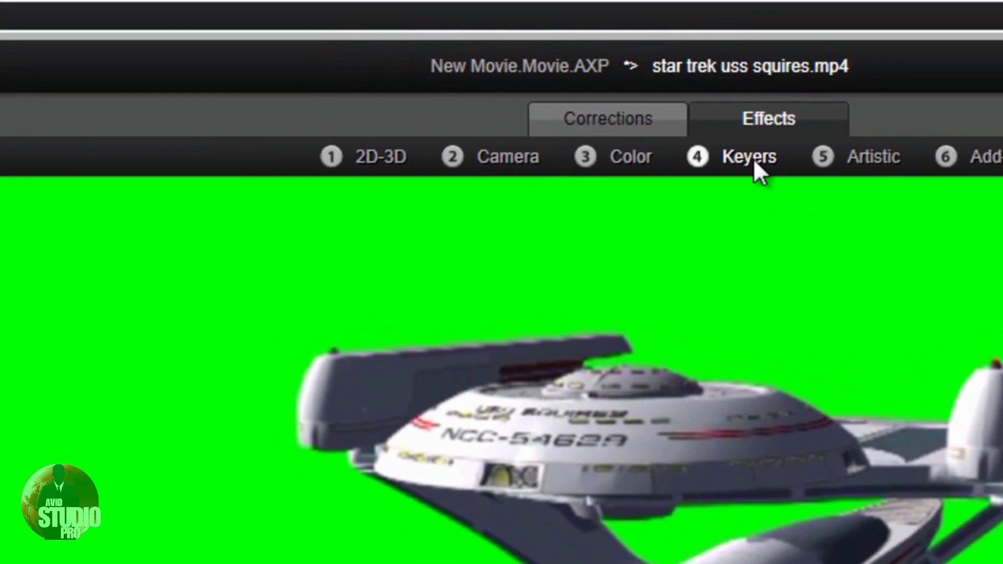
pyautogui.click(634, 154)
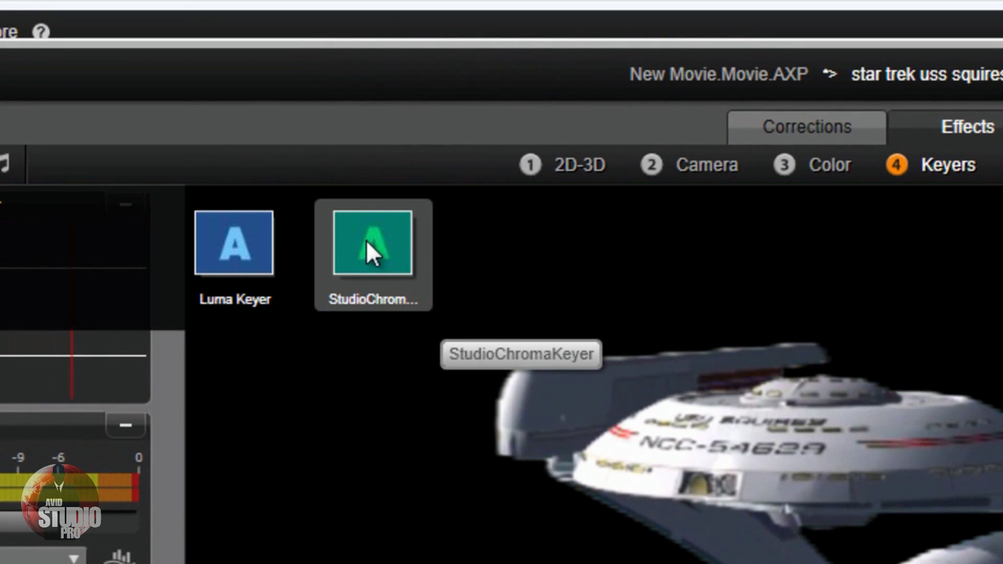
pyautogui.click(367, 242)
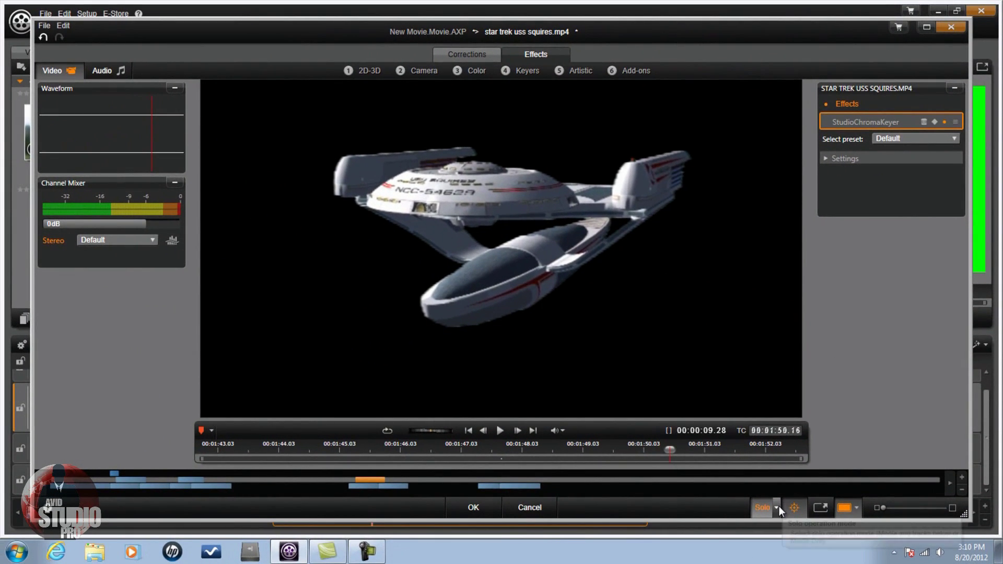
pyautogui.click(776, 505)
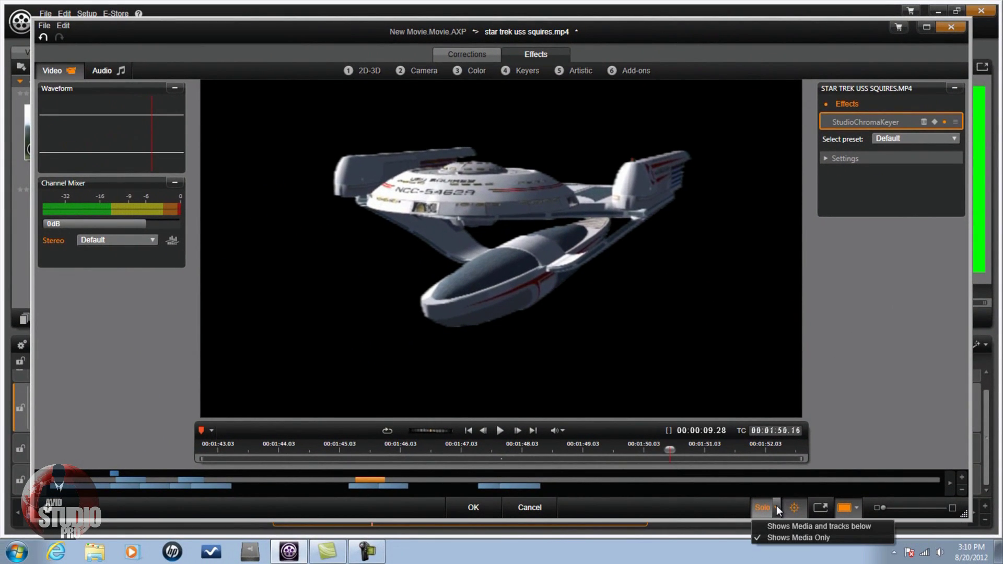
pyautogui.click(785, 524)
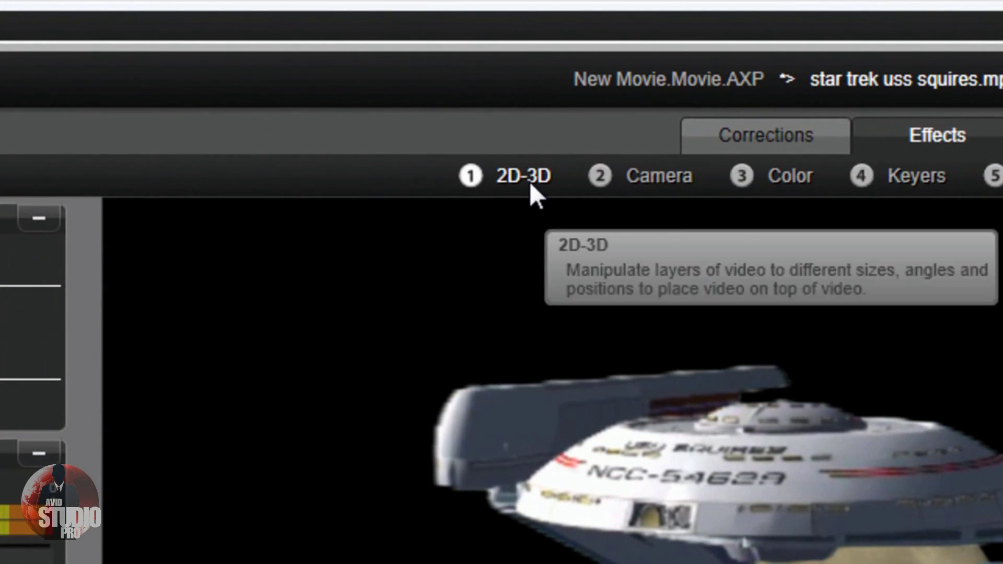
# Step: Add 2D Editor Advanced with No Preset and scale the starship to 200 by 200
pyautogui.click(528, 177)
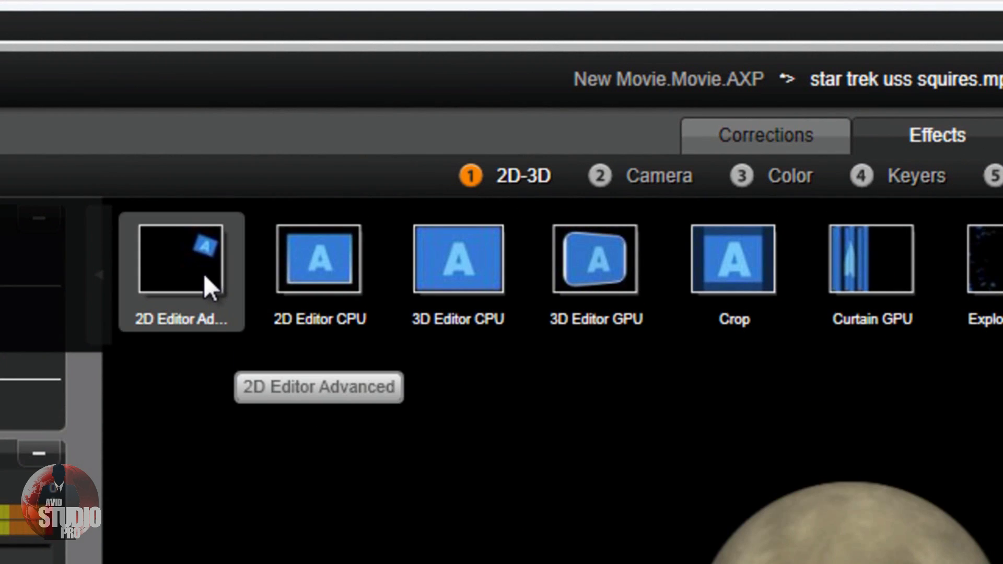
pyautogui.click(203, 274)
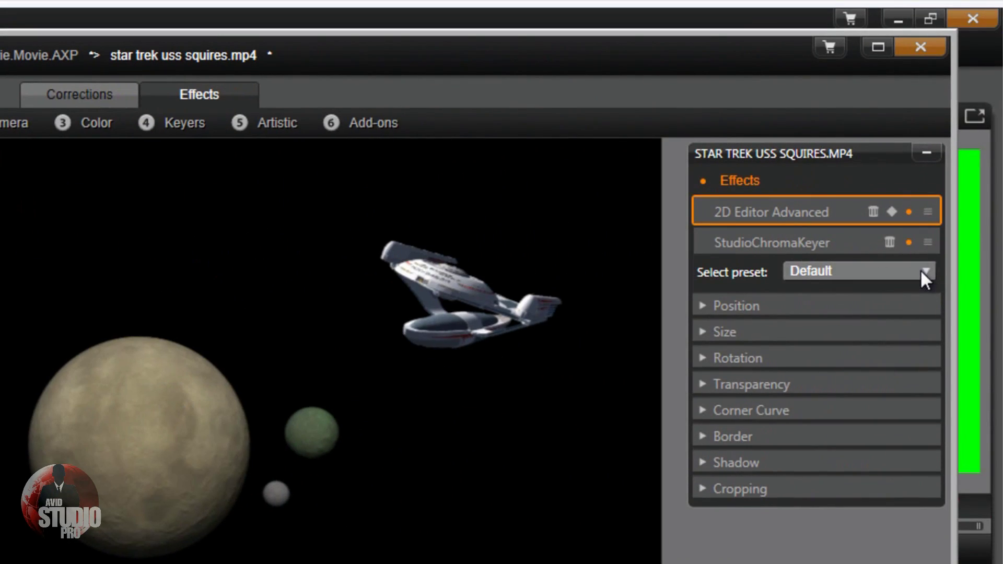
pyautogui.click(924, 270)
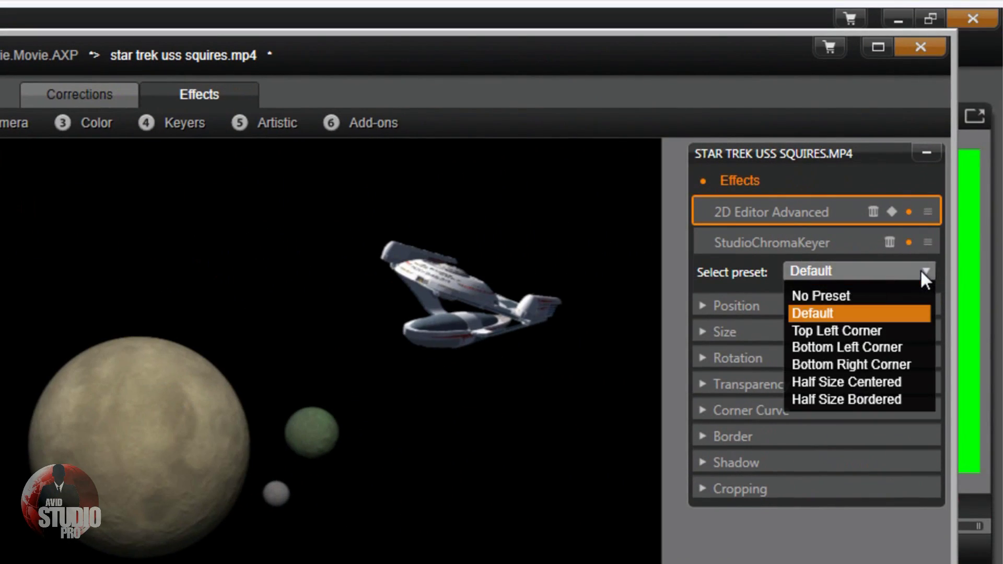
pyautogui.click(857, 296)
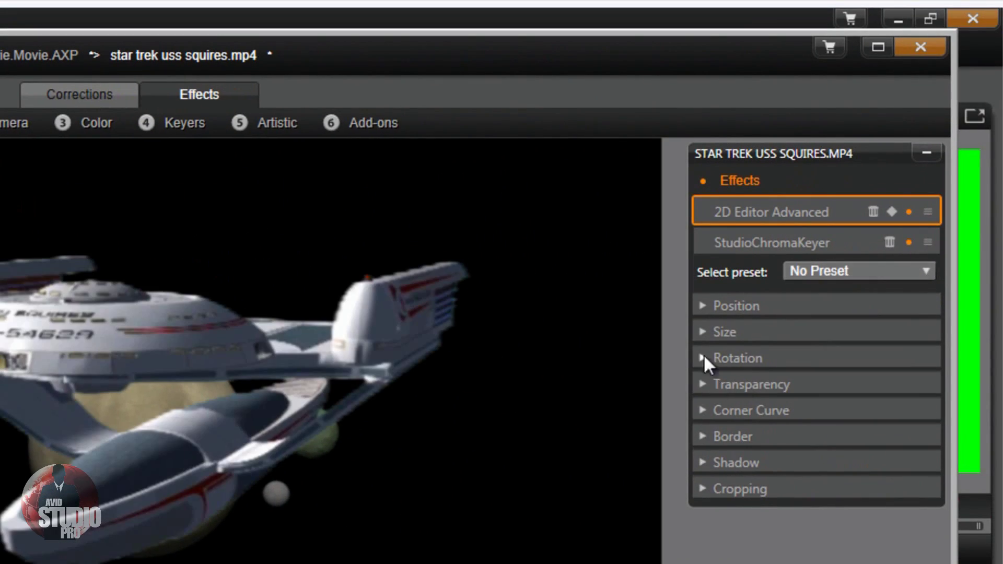
pyautogui.click(703, 331)
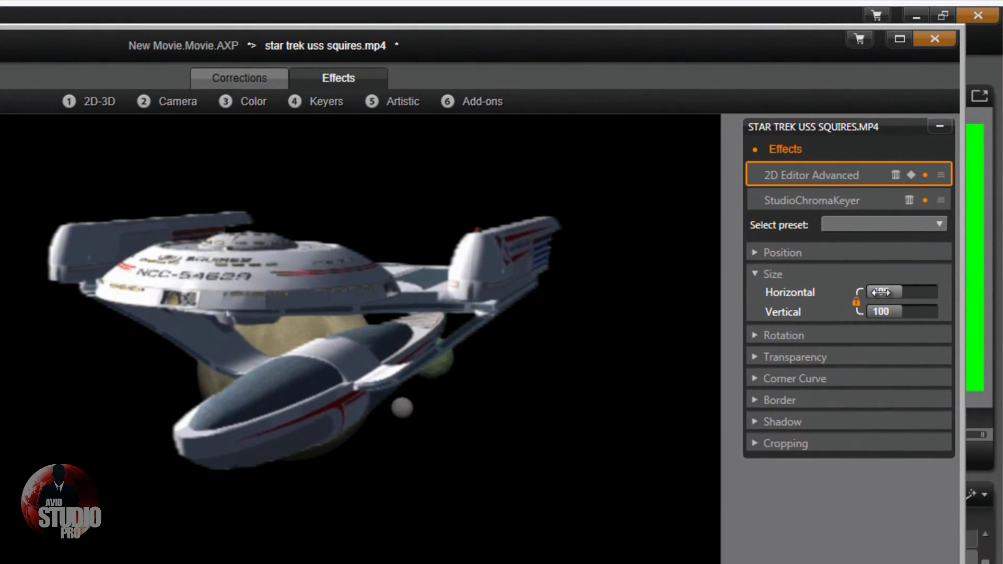
pyautogui.moveTo(881, 292); pyautogui.dragTo(995, 292)
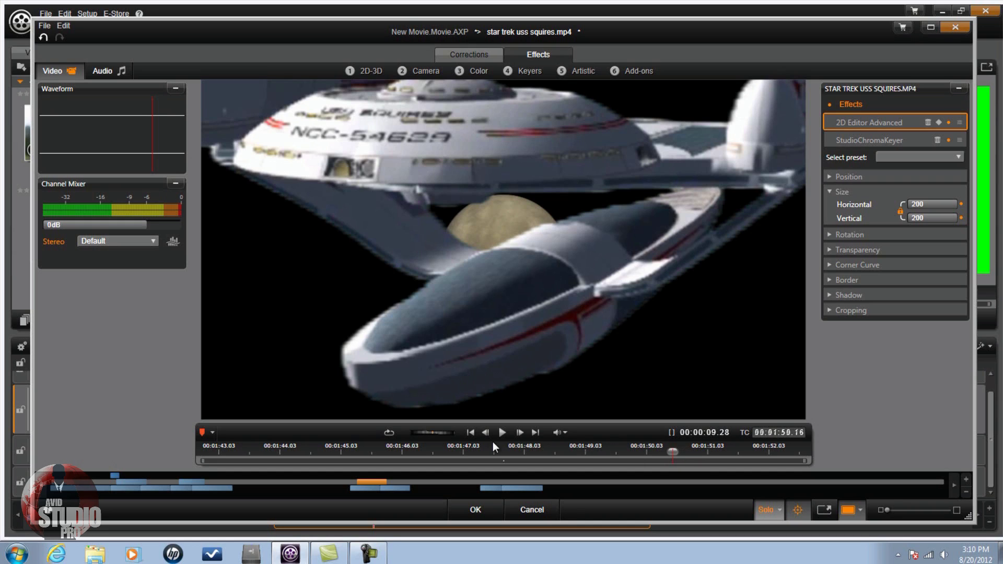
# Step: Play the keyed starship clip from its start, then accept the effects with OK
pyautogui.click(472, 432)
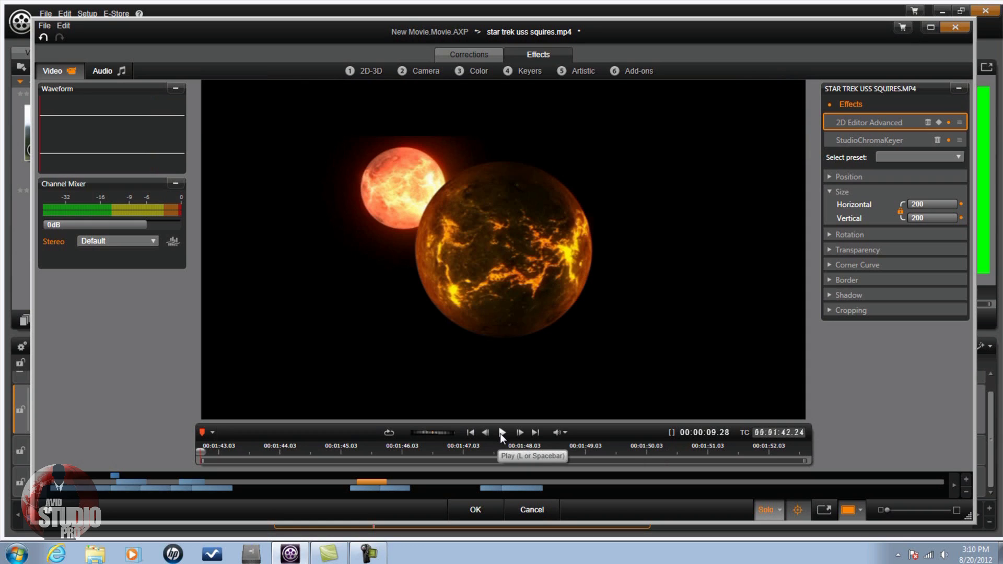
pyautogui.click(501, 433)
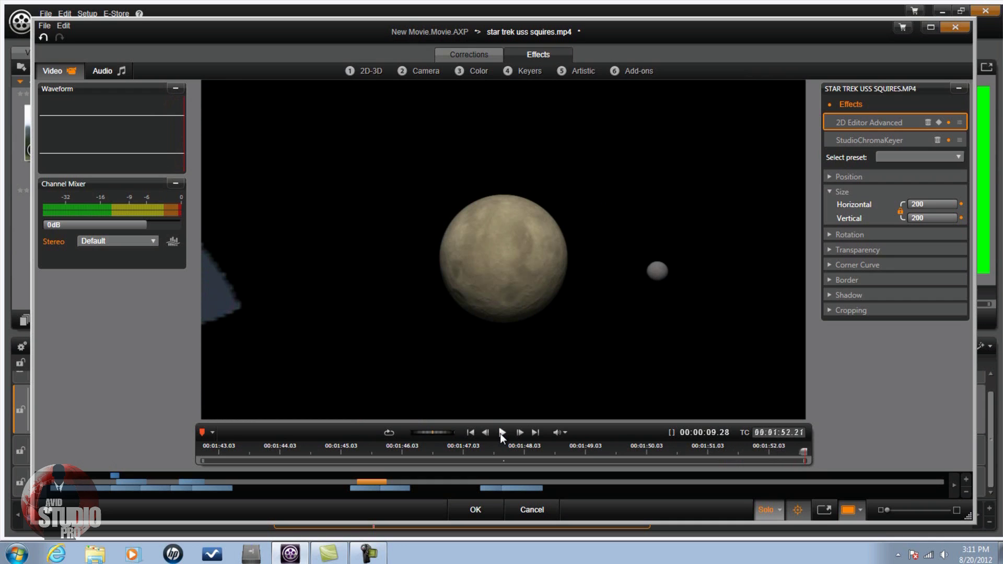
pyautogui.click(472, 508)
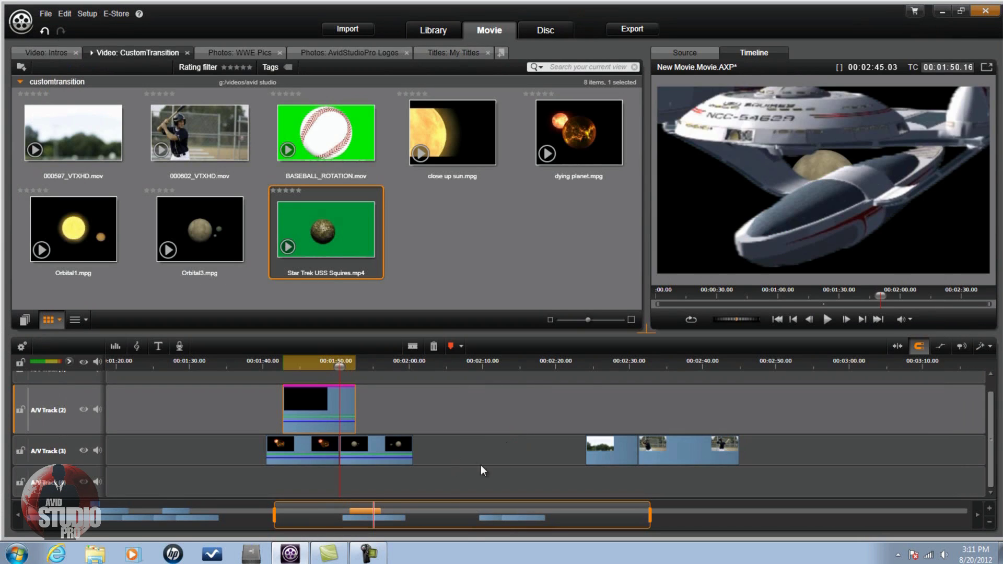
# Step: Scrub the baseball field clip on A/V Track (3) to about 02:29, where the pitcher's hand enters
pyautogui.click(612, 450)
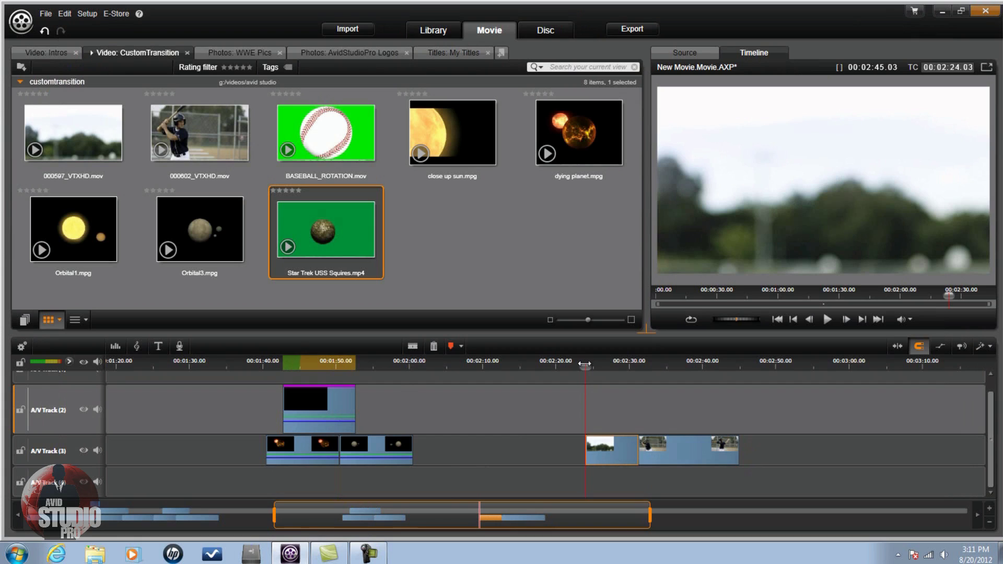
pyautogui.moveTo(585, 367); pyautogui.dragTo(602, 449)
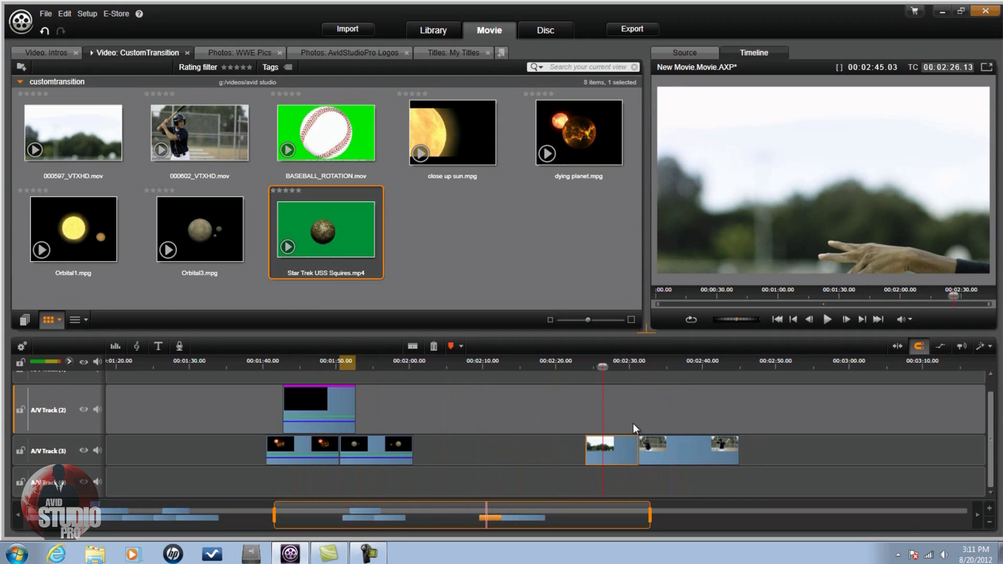
pyautogui.click(666, 404)
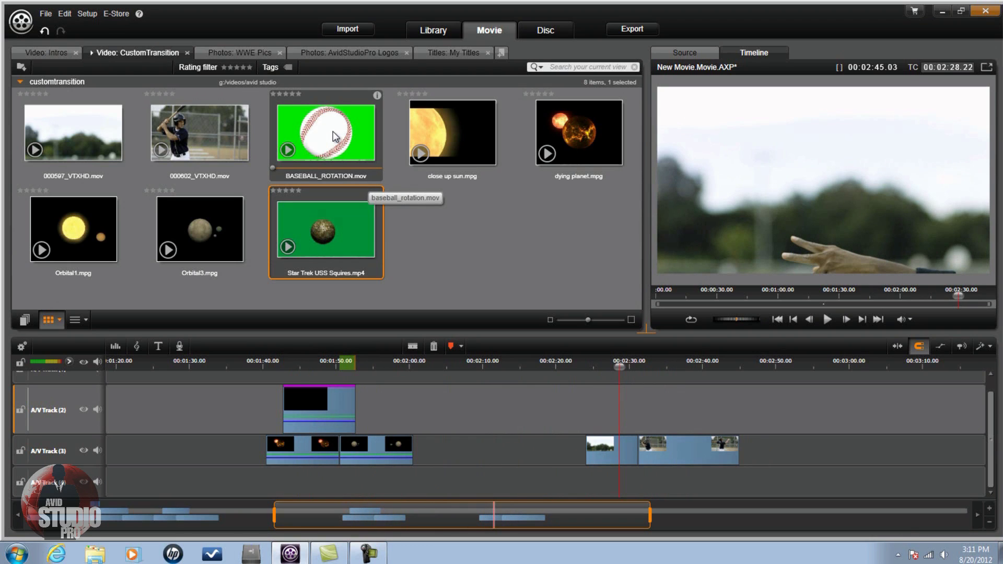
# Step: Add BASEBALL_ROTATION.mov to A/V Track (2), trimming its start and placing it near 2:29
pyautogui.moveTo(334, 131); pyautogui.dragTo(606, 391)
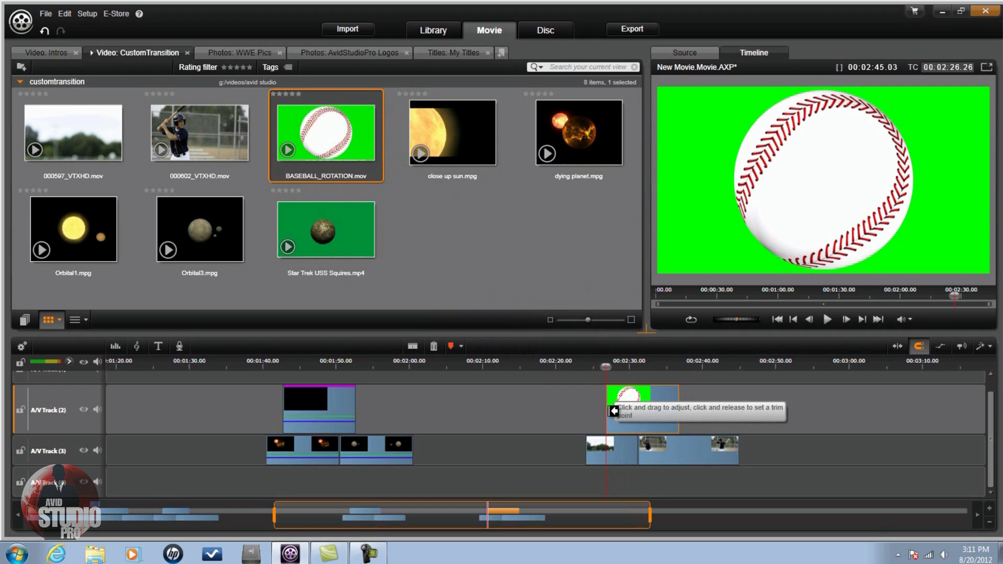
pyautogui.moveTo(612, 411); pyautogui.dragTo(632, 413)
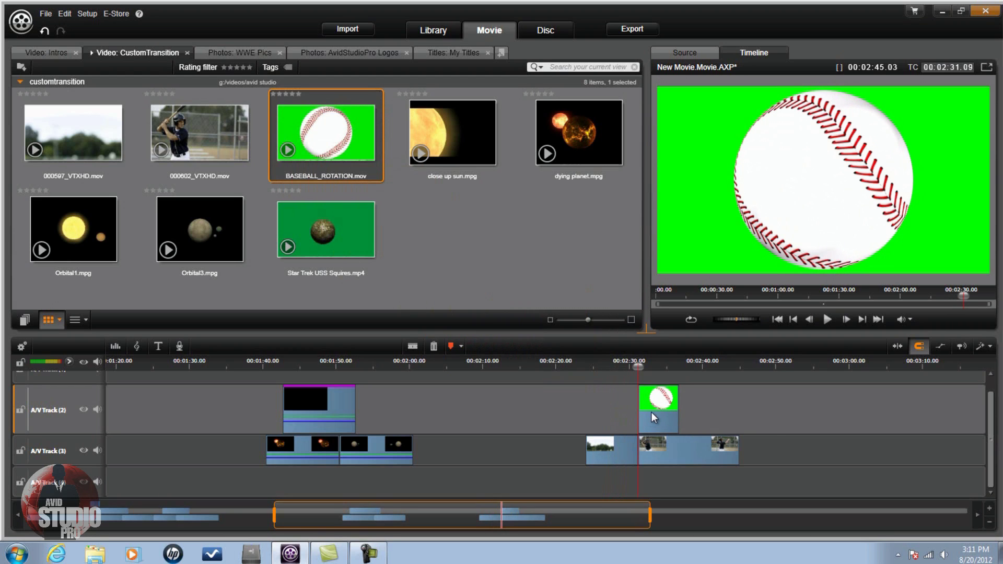
pyautogui.click(647, 412)
pyautogui.moveTo(647, 411); pyautogui.dragTo(636, 407)
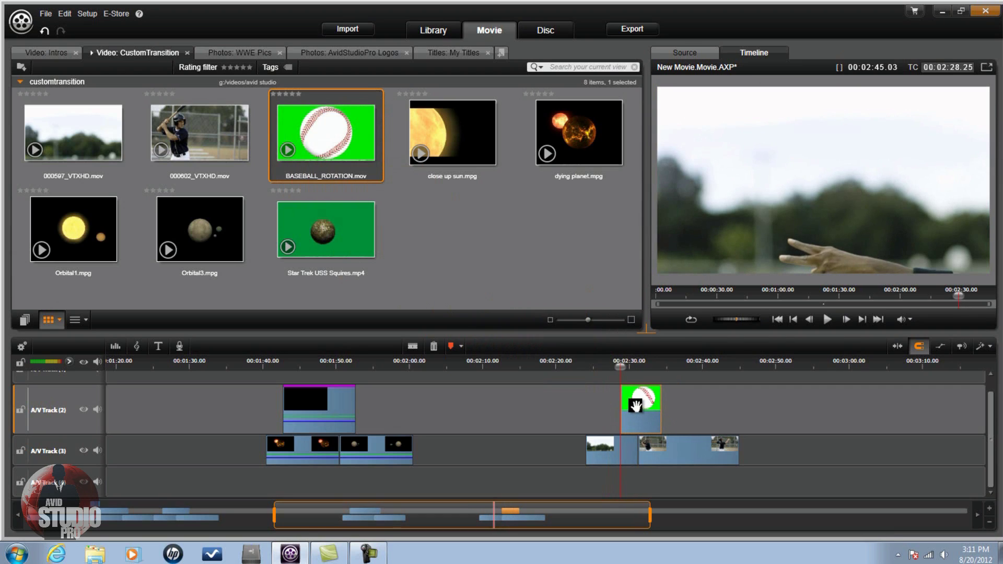
pyautogui.click(861, 320)
pyautogui.click(861, 320)
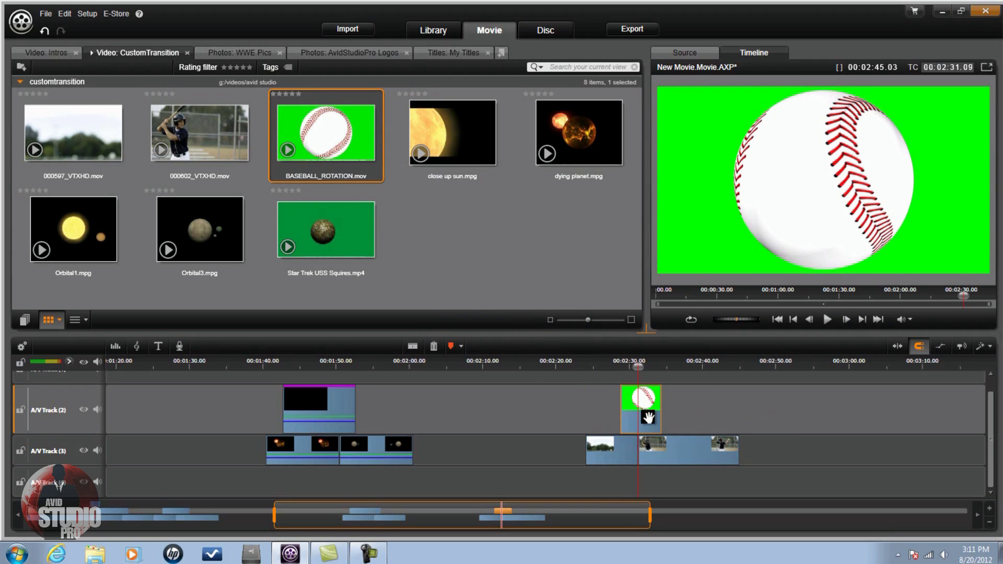
# Step: Nudge the baseball clip a few frames earlier to about 2:28, frame-stepping to check its start and end
pyautogui.moveTo(648, 417); pyautogui.dragTo(648, 421)
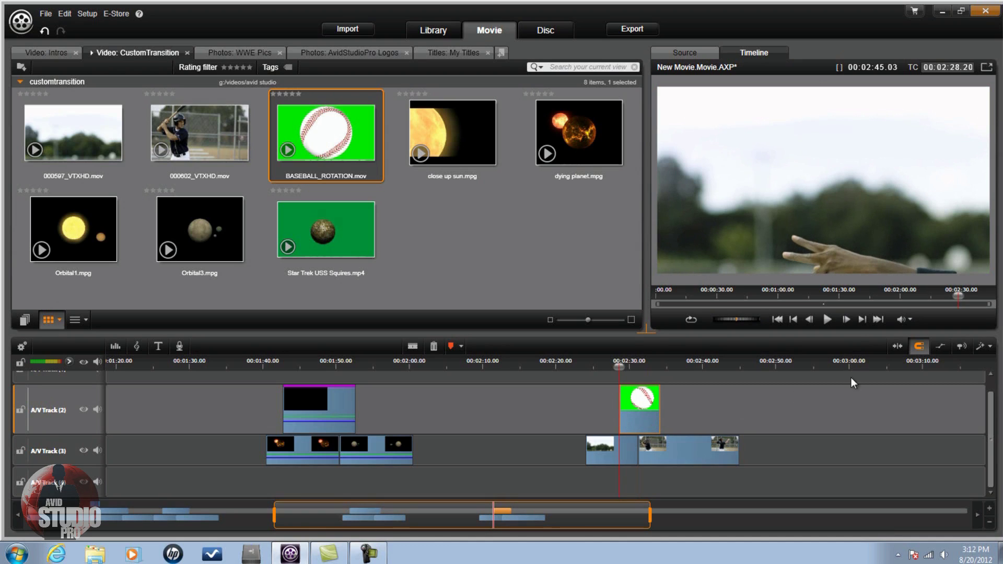
pyautogui.click(861, 320)
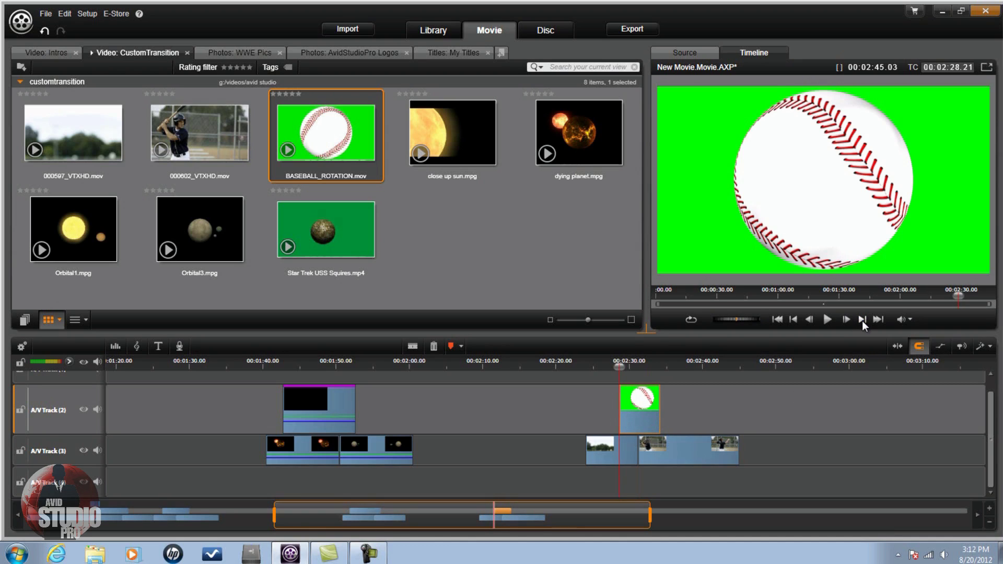
pyautogui.click(862, 321)
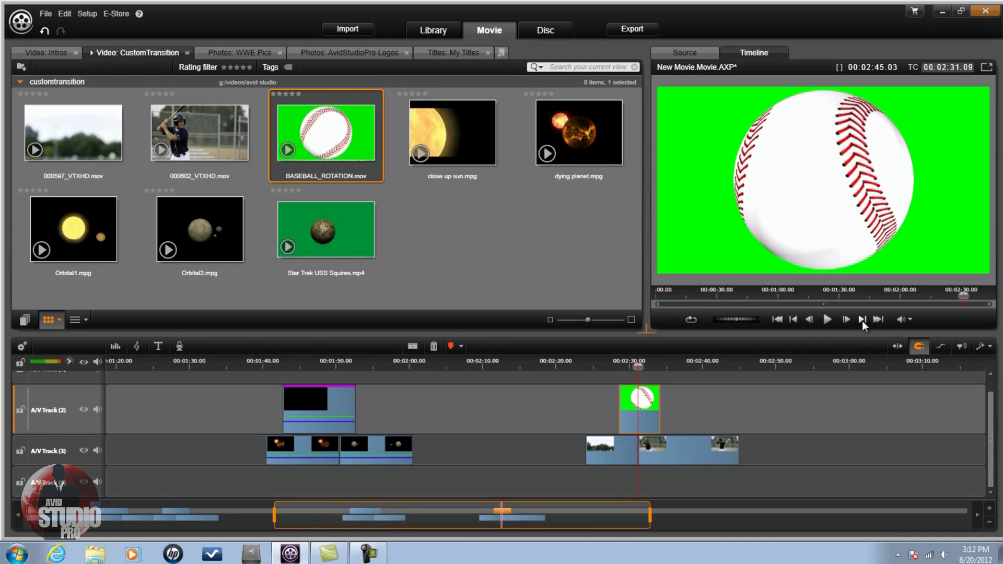
pyautogui.click(650, 409)
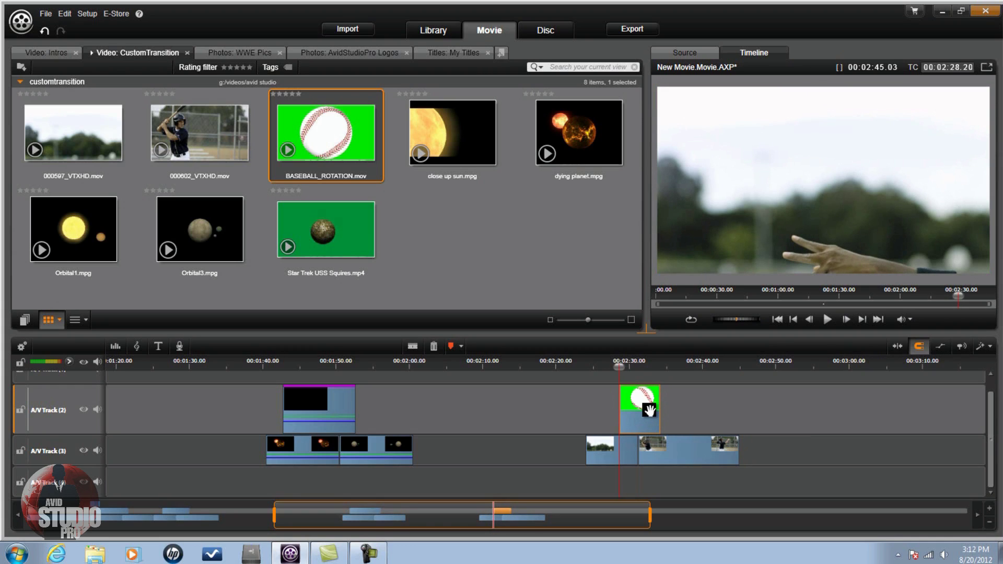
pyautogui.moveTo(650, 409); pyautogui.dragTo(649, 412)
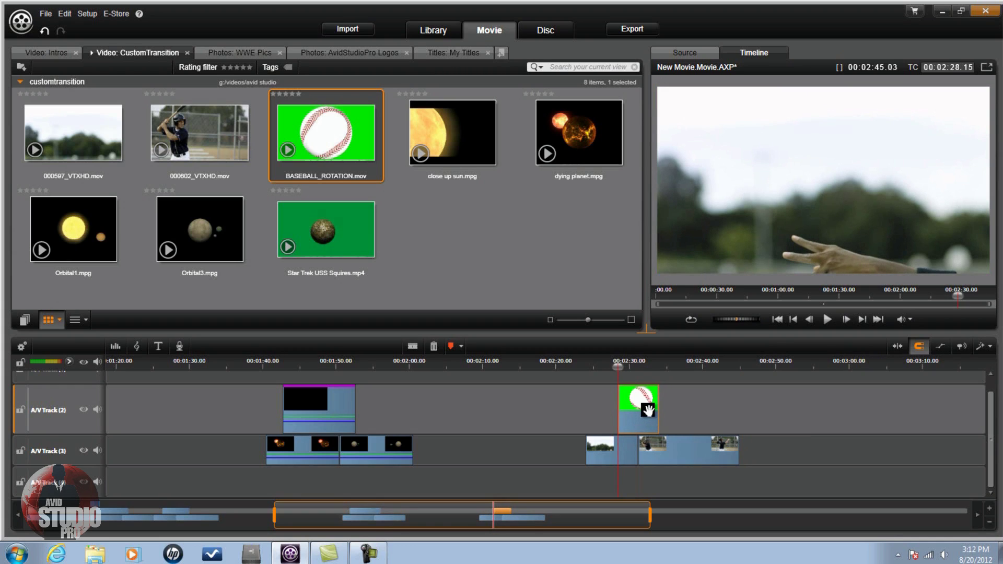
pyautogui.click(862, 323)
pyautogui.click(861, 323)
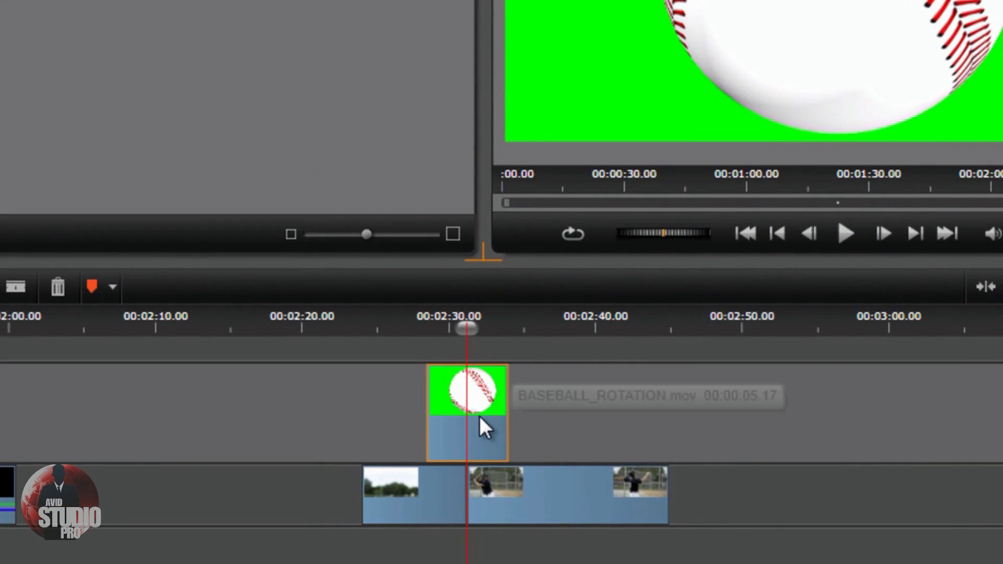
# Step: Apply StudioChromaKeyer to BASEBALL_ROTATION.mov and play it to check the keyed spinning ball
pyautogui.rightClick(479, 416)
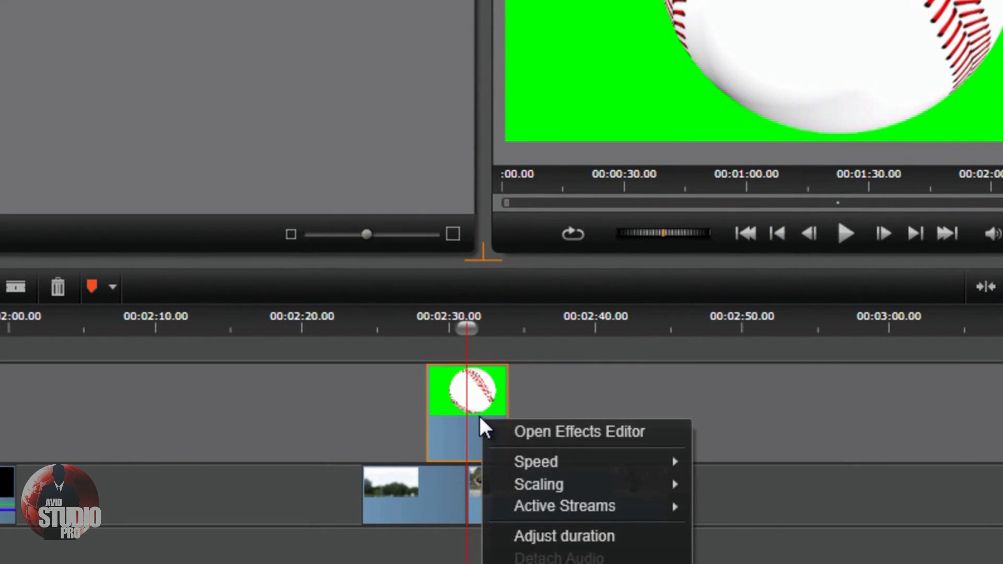
pyautogui.click(556, 430)
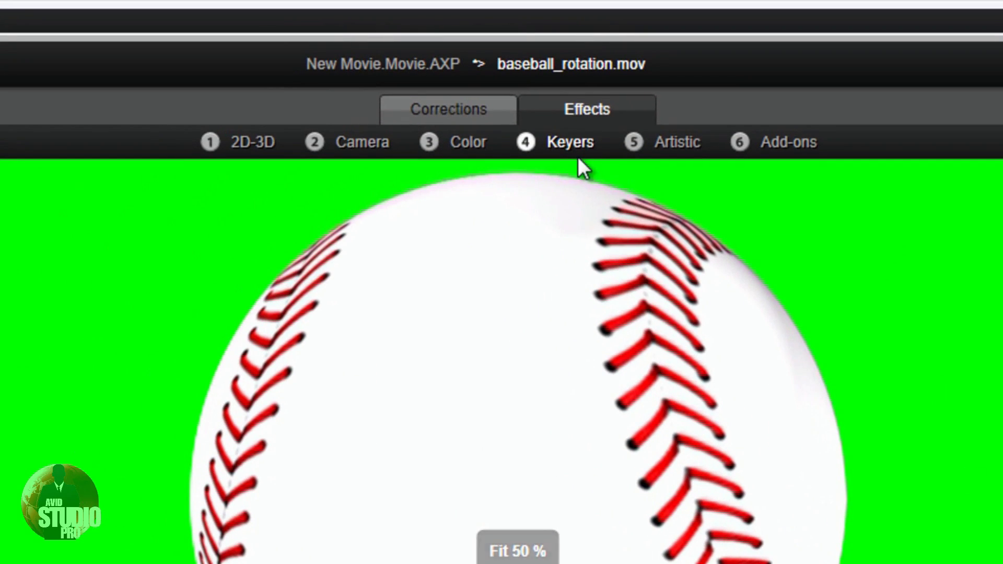
pyautogui.click(569, 145)
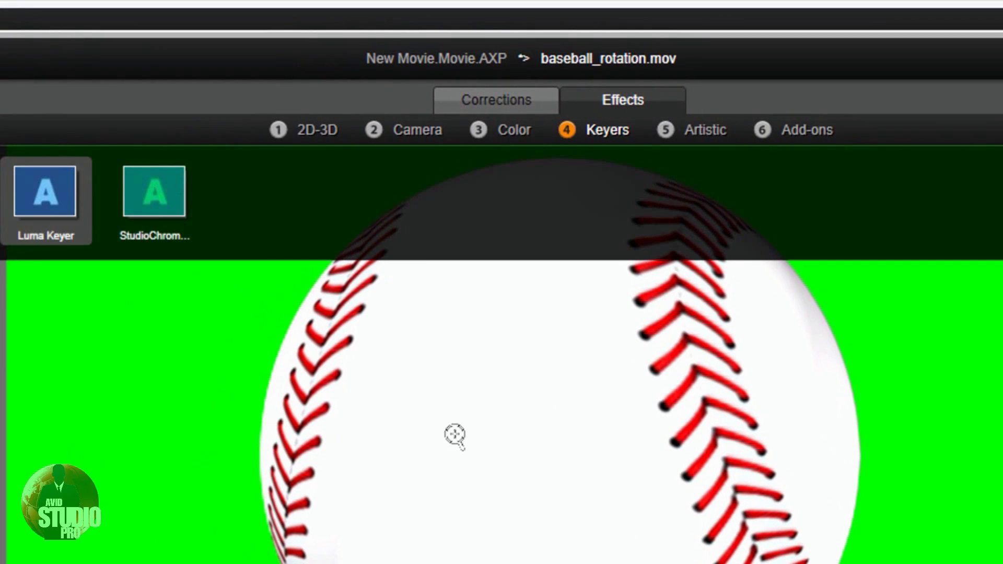
pyautogui.click(137, 198)
pyautogui.click(146, 193)
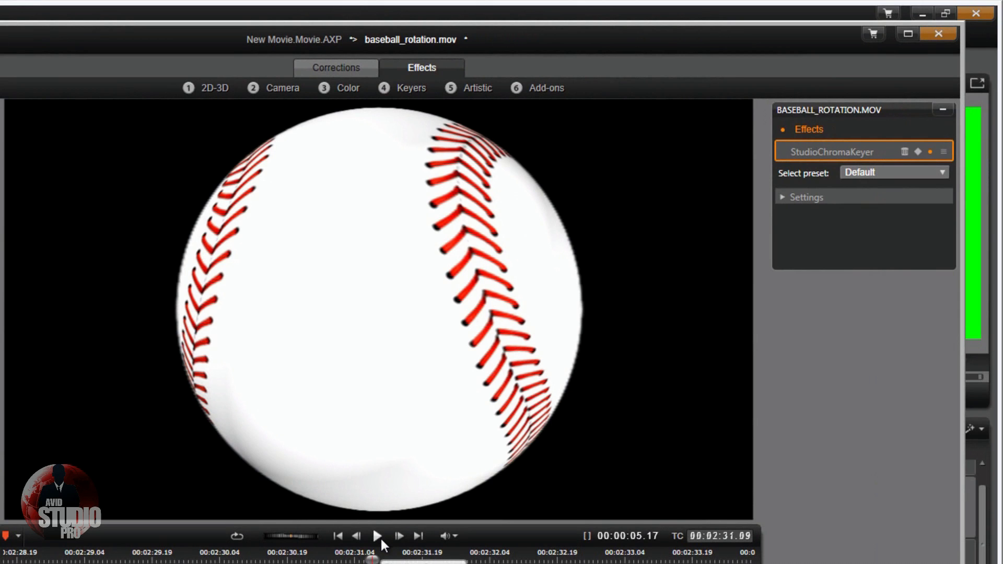
pyautogui.click(375, 535)
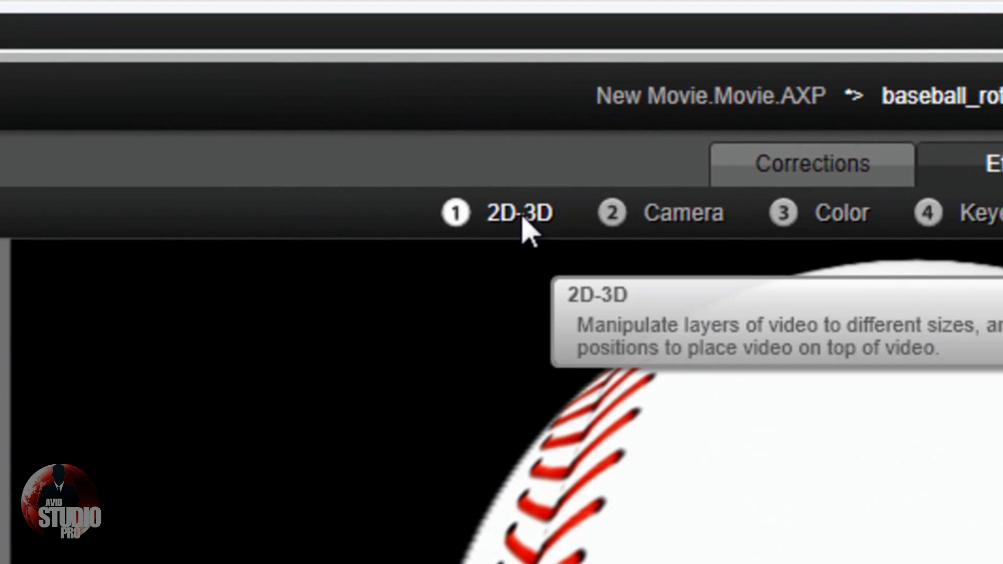
# Step: Apply 2D Editor Advanced with No Preset to the baseball clip and scale it to 200
pyautogui.click(527, 228)
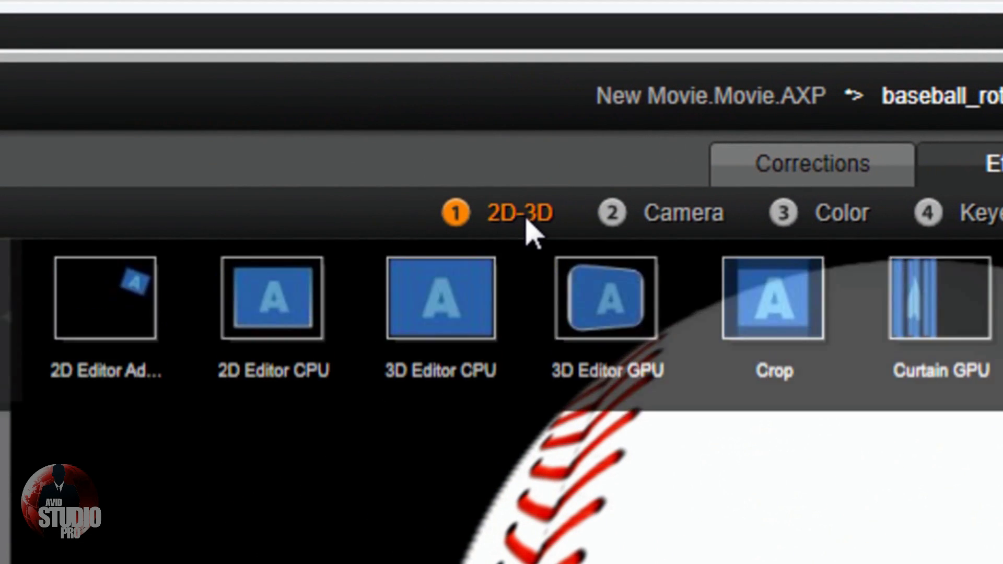
pyautogui.click(137, 323)
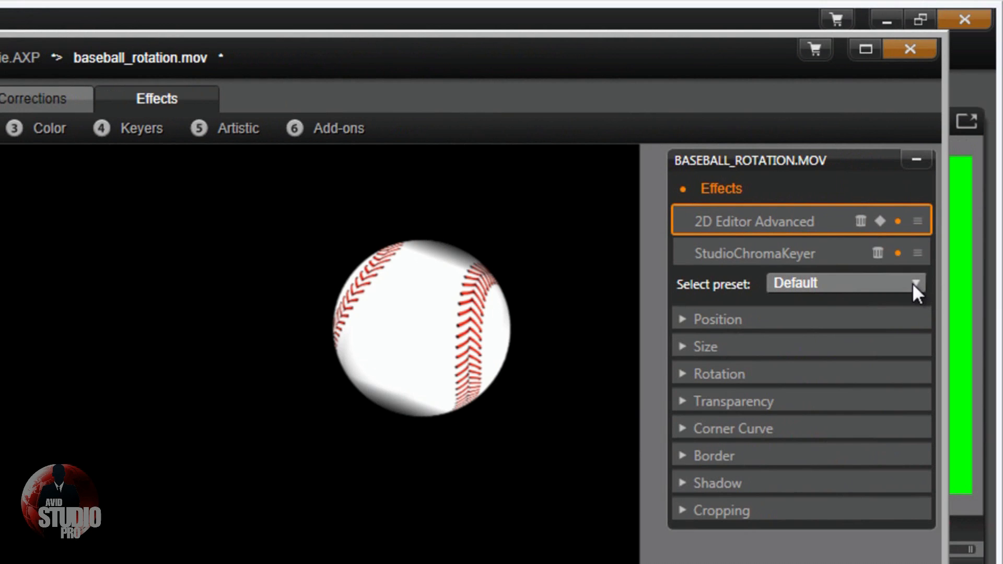
pyautogui.click(912, 283)
pyautogui.click(837, 308)
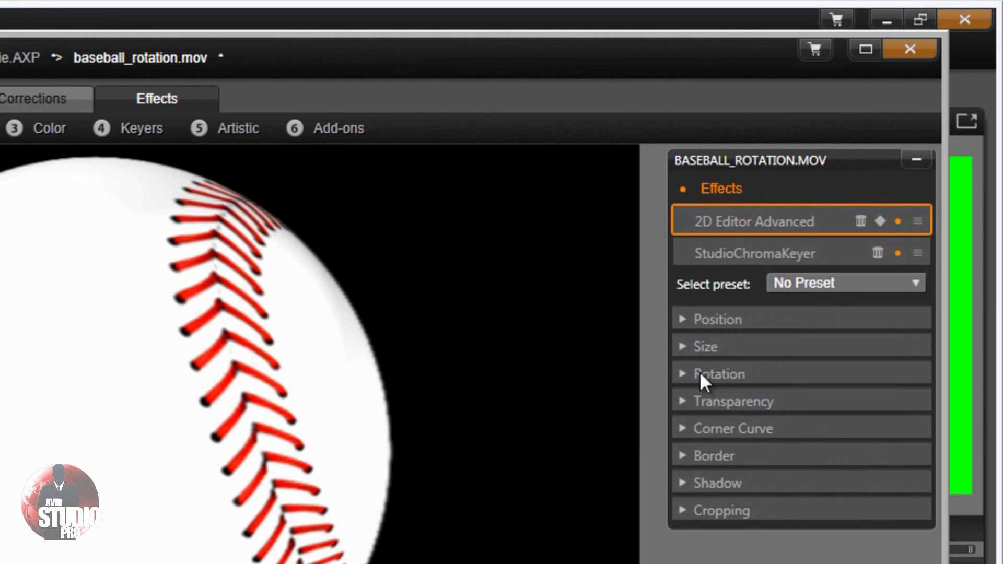
pyautogui.click(677, 346)
pyautogui.moveTo(835, 369); pyautogui.dragTo(897, 393)
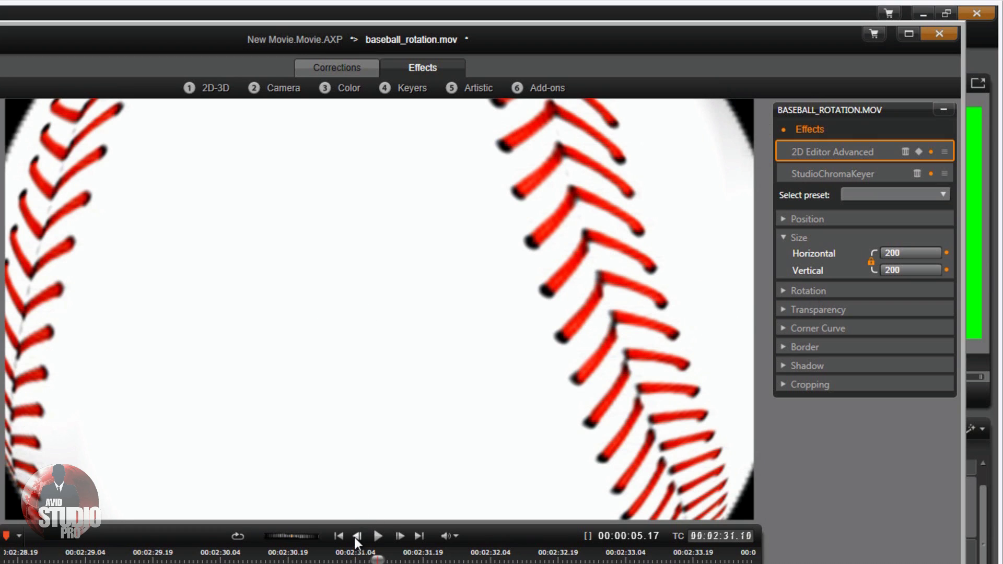
# Step: Keyframe the baseball's horizontal position from about 107 at clip start to -108.3 later
pyautogui.click(340, 537)
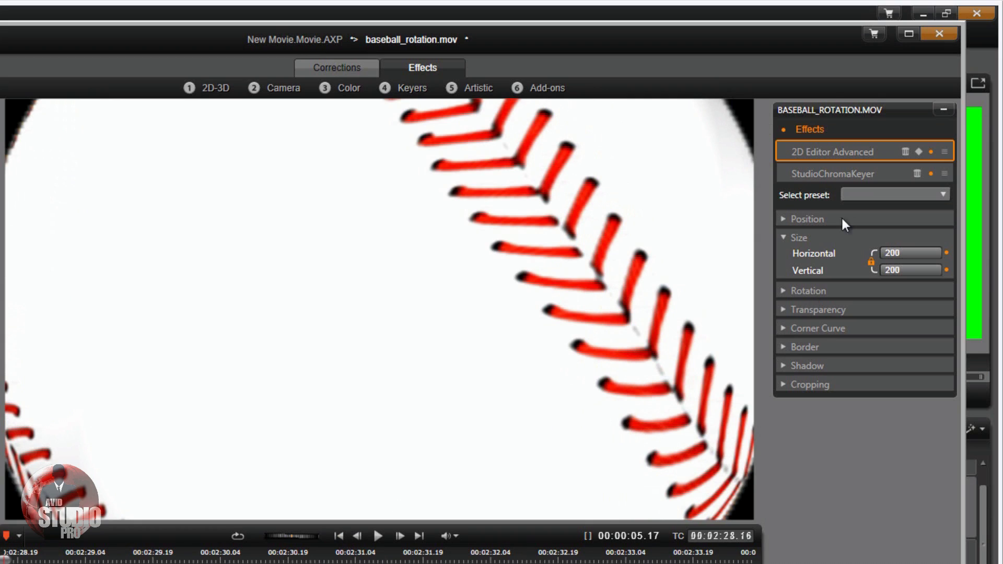
pyautogui.click(918, 153)
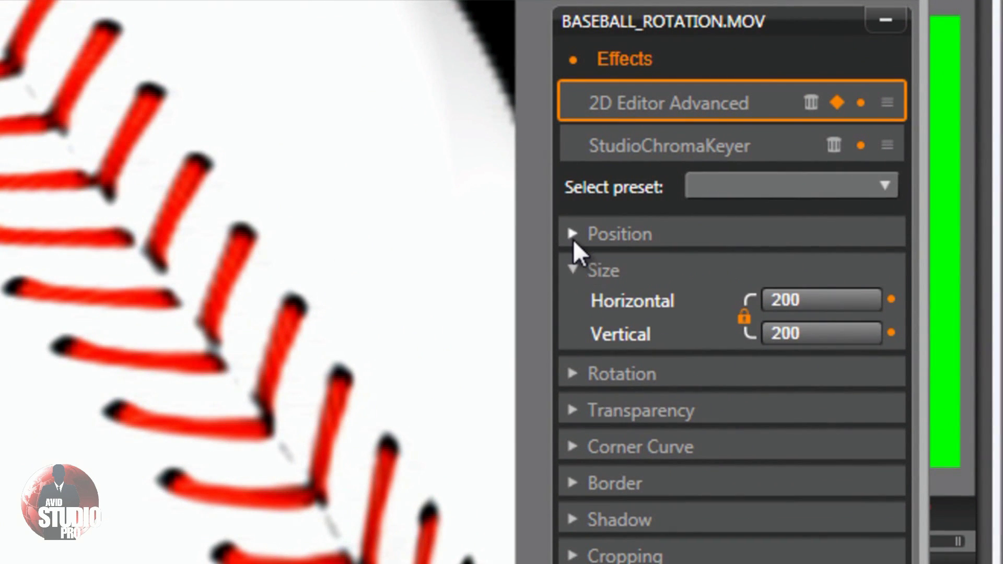
pyautogui.click(572, 235)
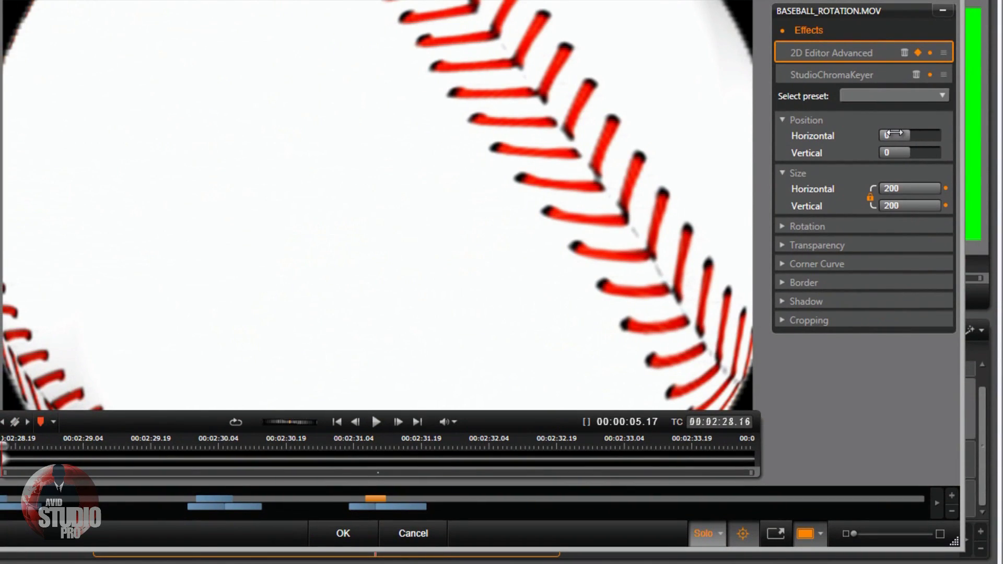
pyautogui.moveTo(893, 134); pyautogui.dragTo(927, 150)
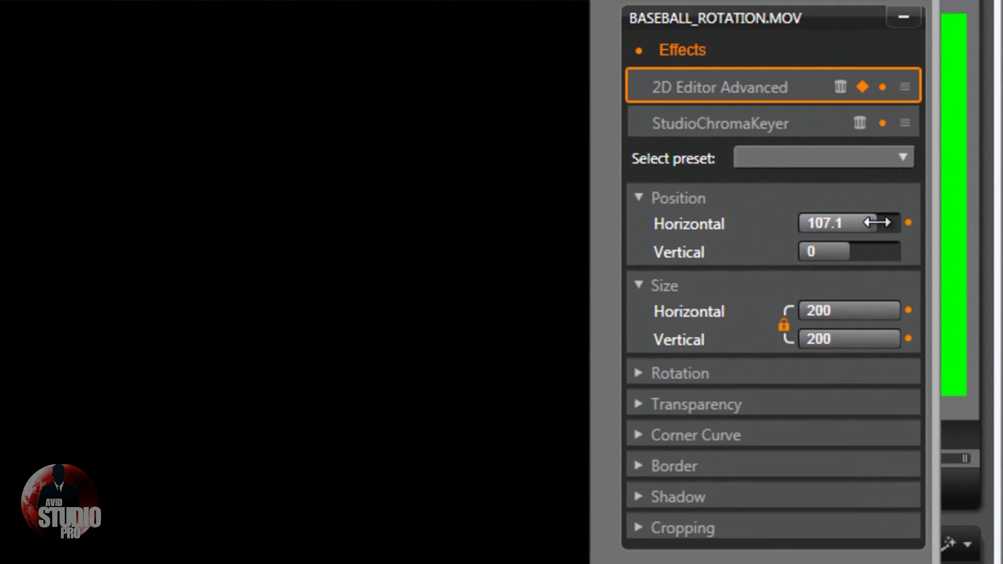
pyautogui.moveTo(878, 222); pyautogui.dragTo(767, 230)
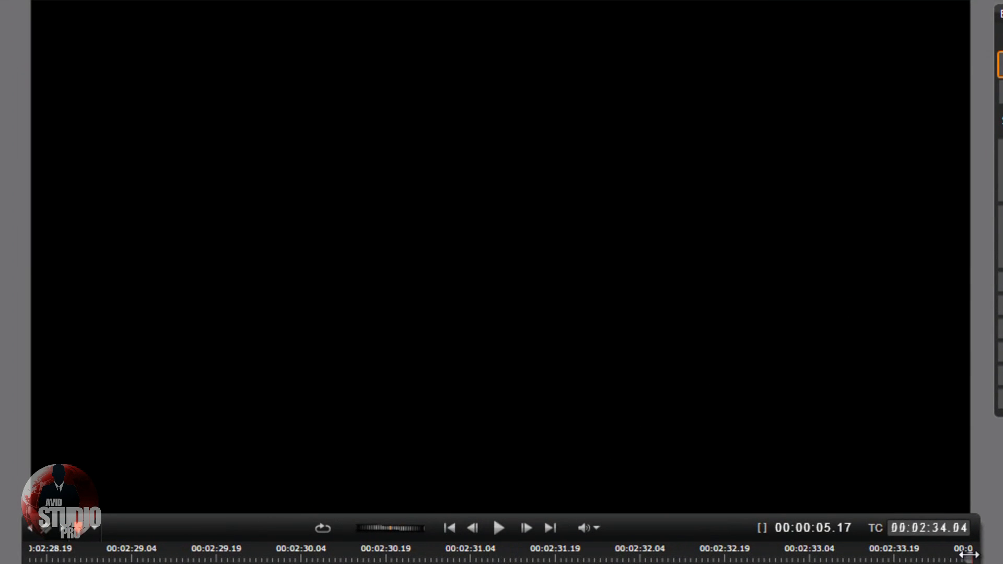
pyautogui.moveTo(968, 555)
pyautogui.mouseDown()
pyautogui.moveTo(30, 558)
pyautogui.moveTo(965, 557)
pyautogui.mouseUp()
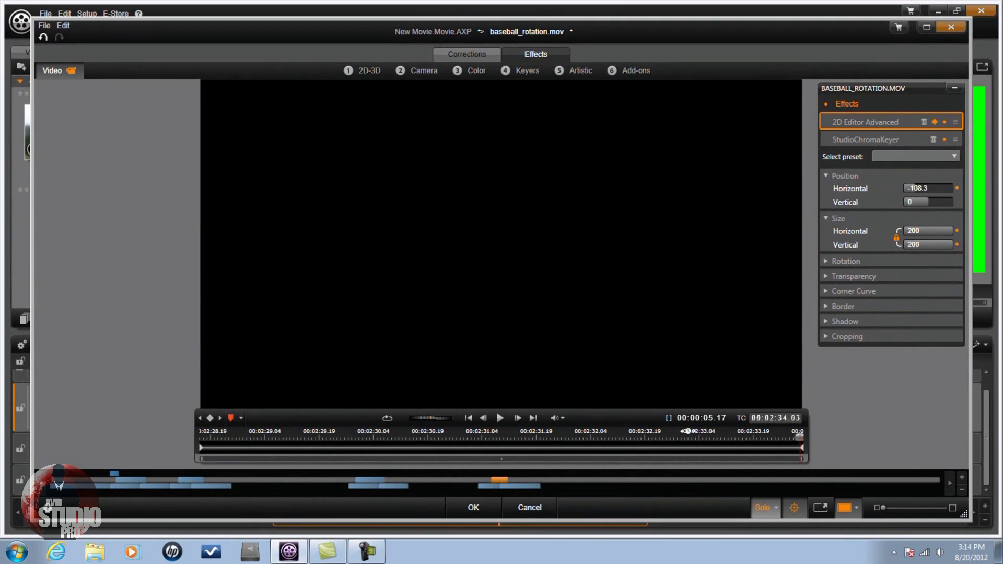
pyautogui.click(475, 502)
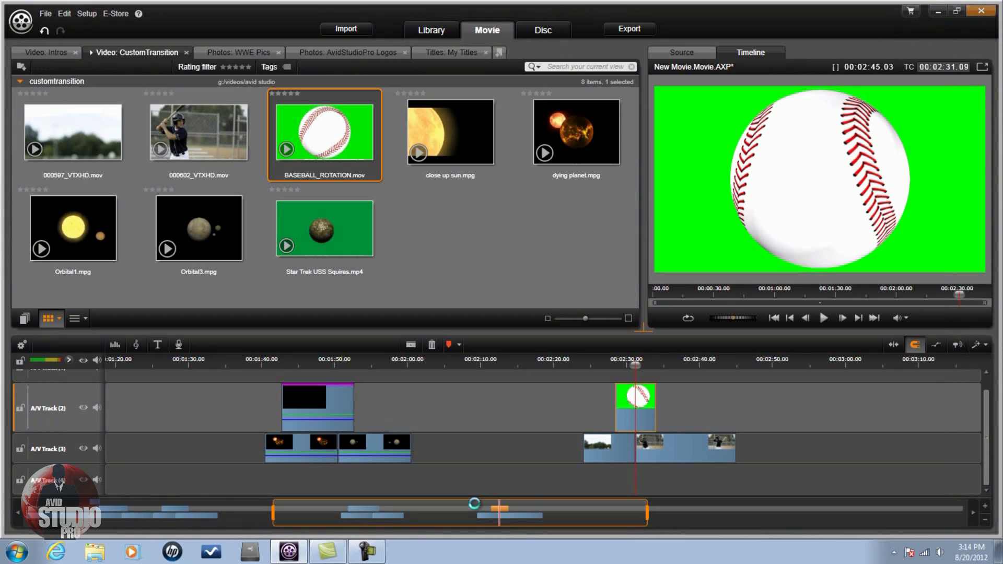